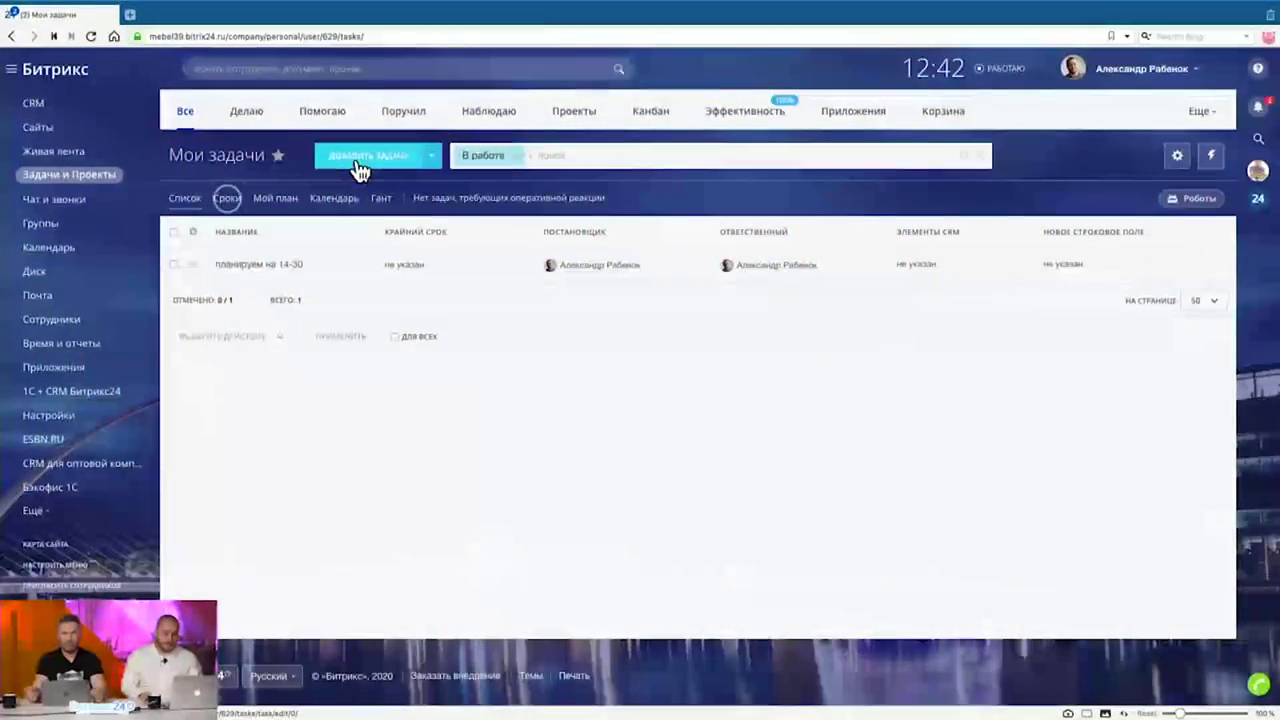
Start a new task and title it "Ответить на вопросах о БП".
click(358, 160)
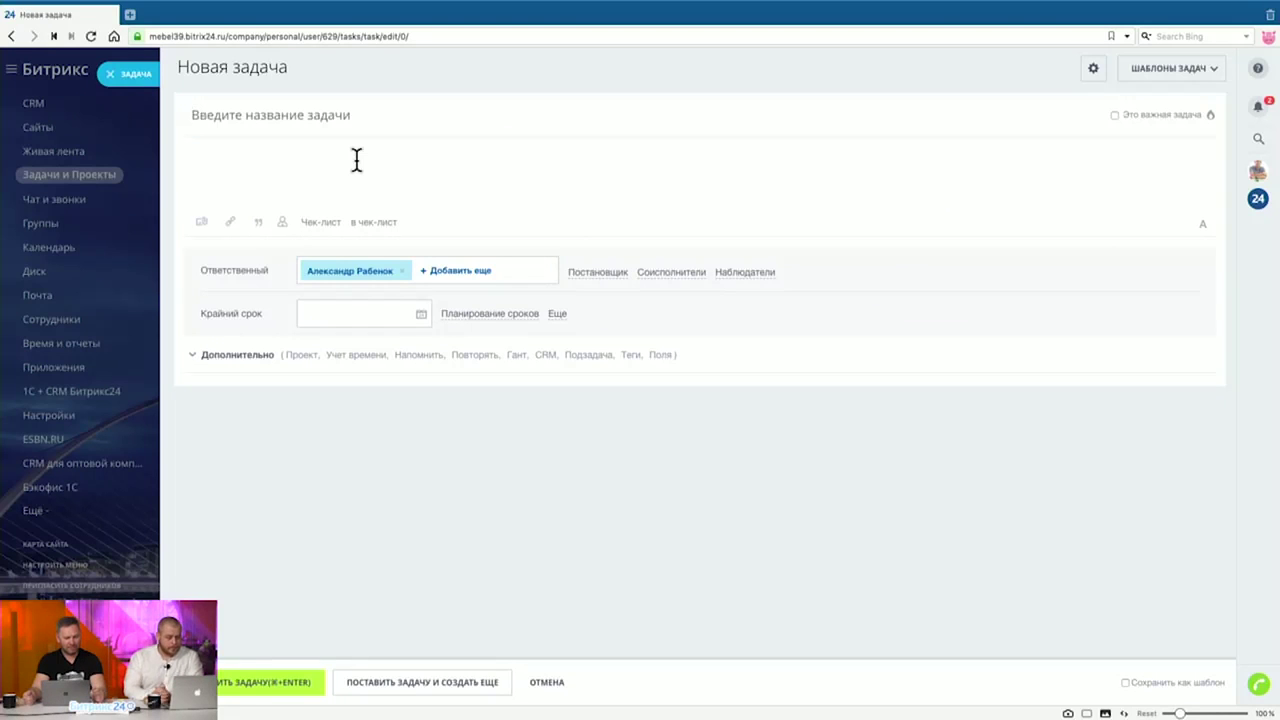
click(124, 174)
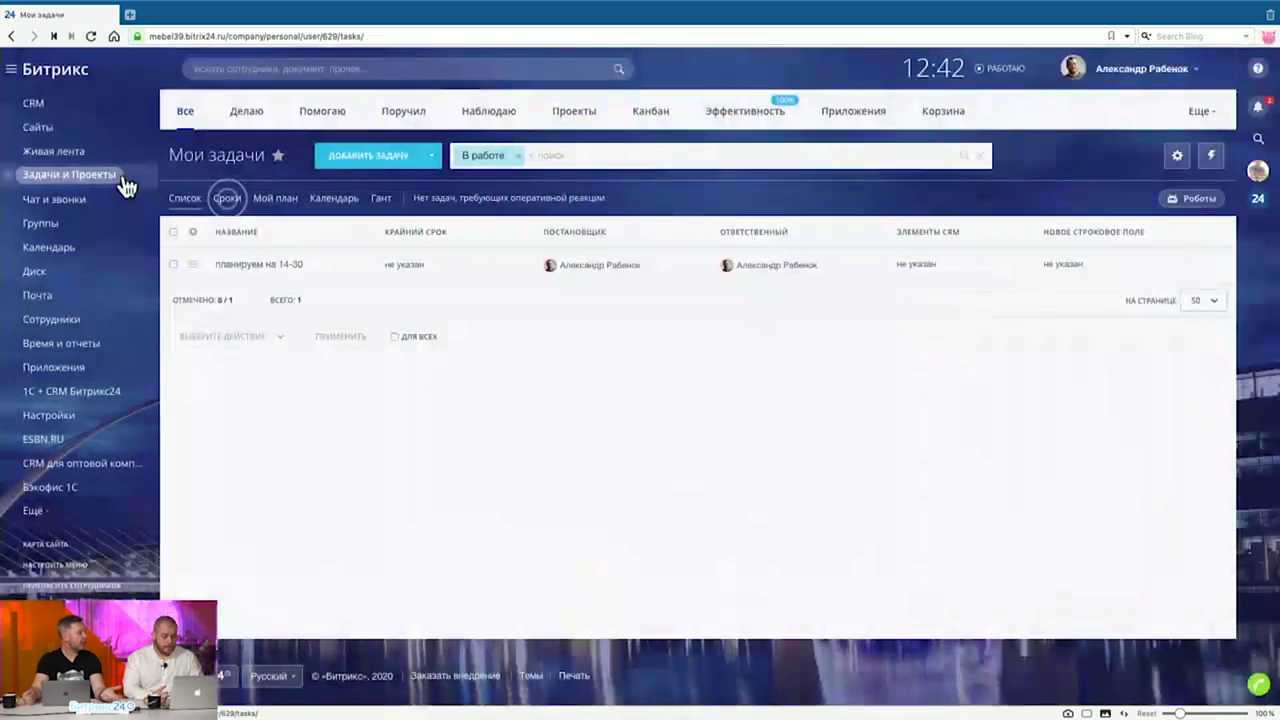
click(388, 160)
click(343, 117)
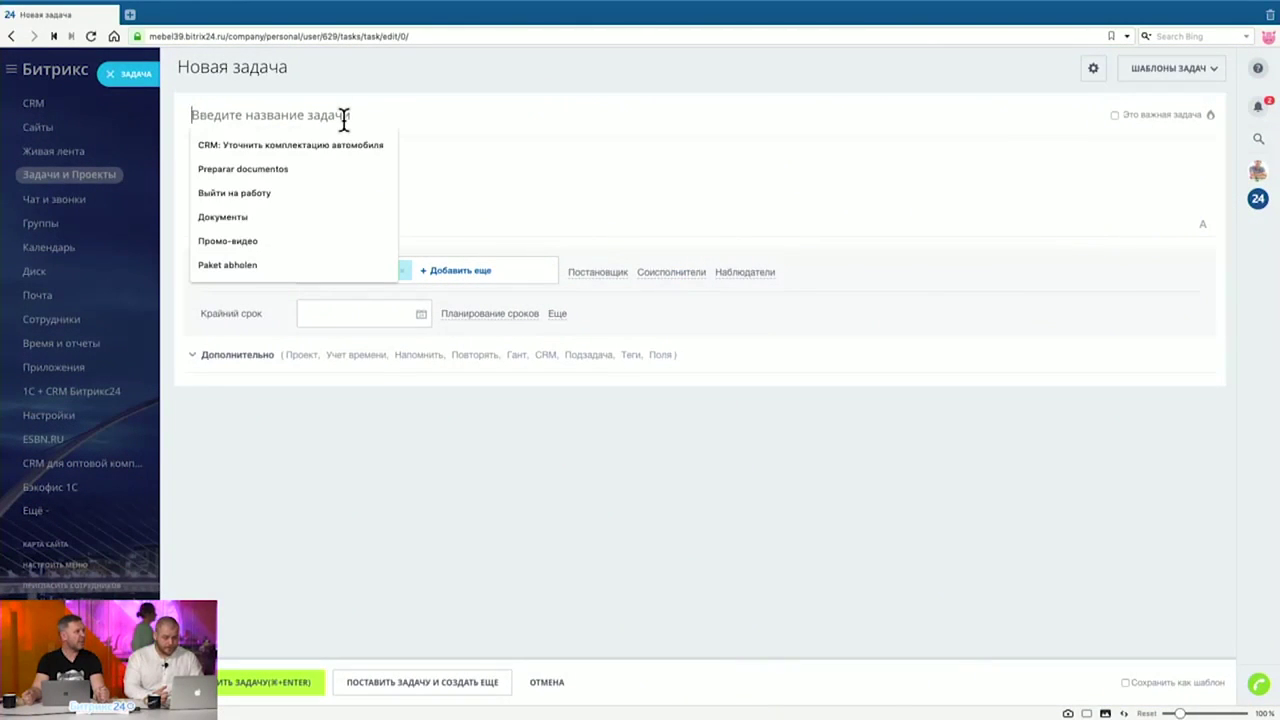
text(Ответить на вопросах о Б)
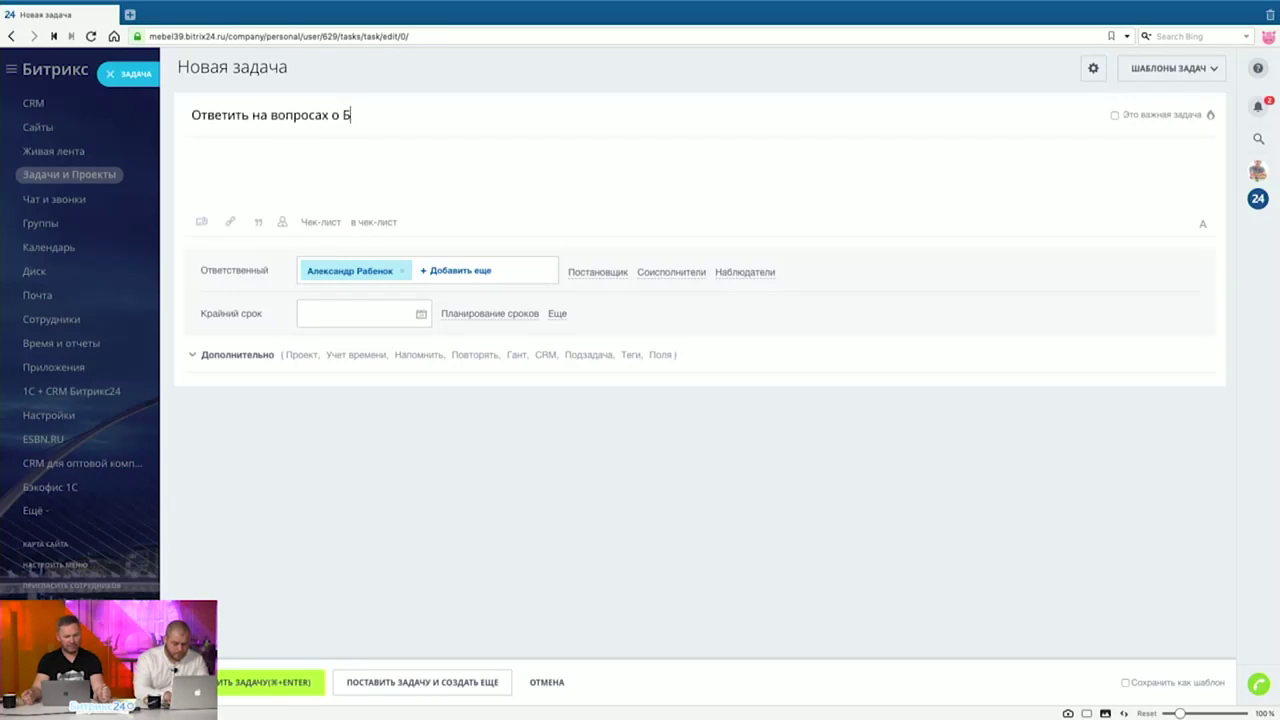
Replace the new task's responsible person with another colleague from the recent people.
click(401, 270)
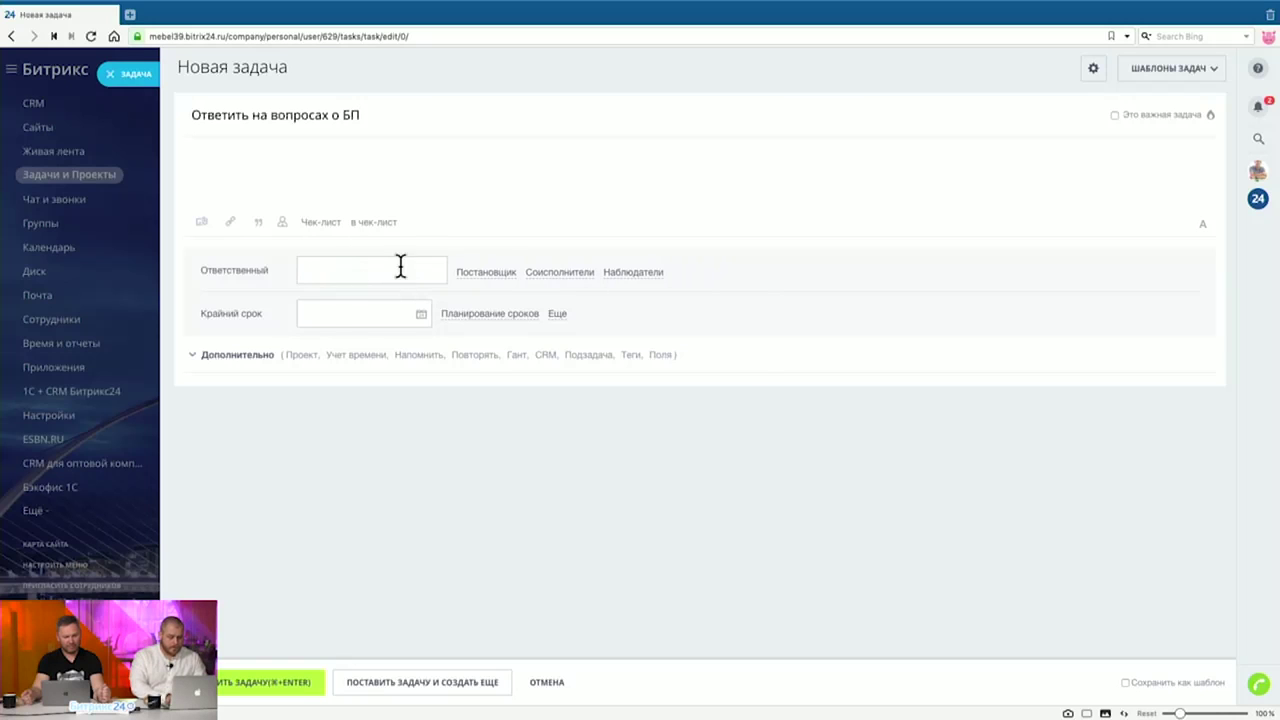
click(358, 271)
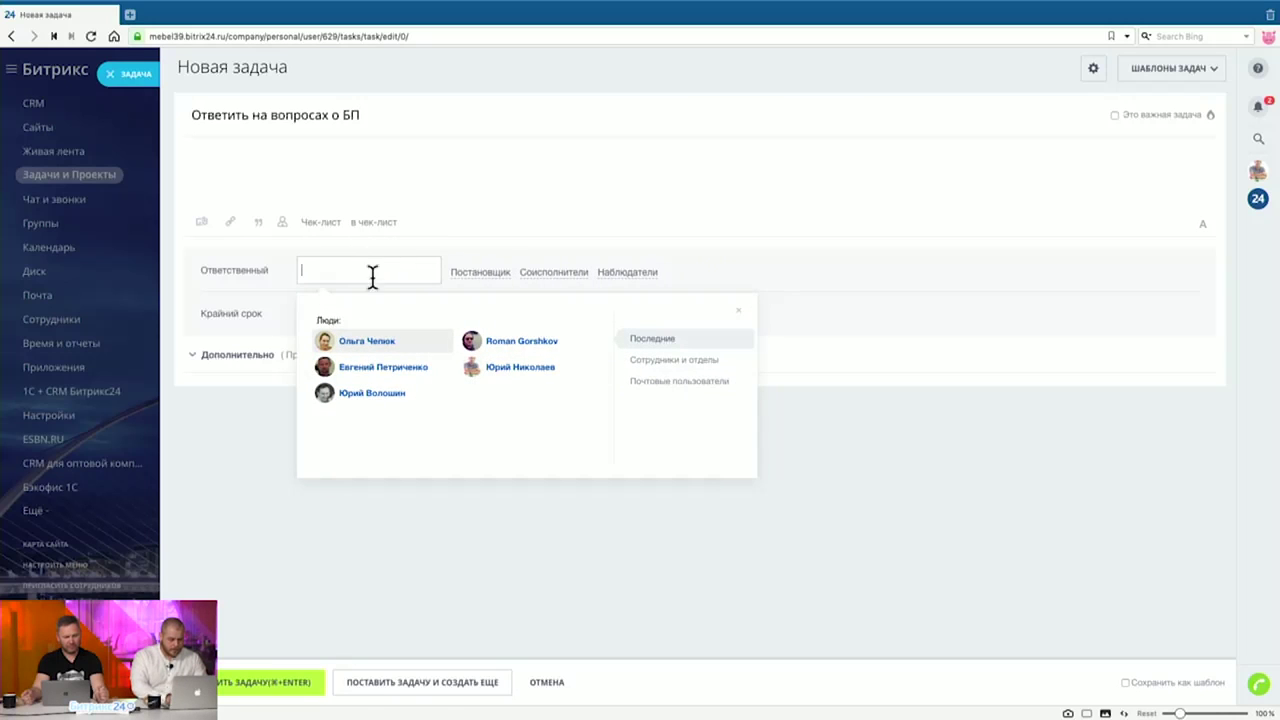
click(521, 368)
click(865, 343)
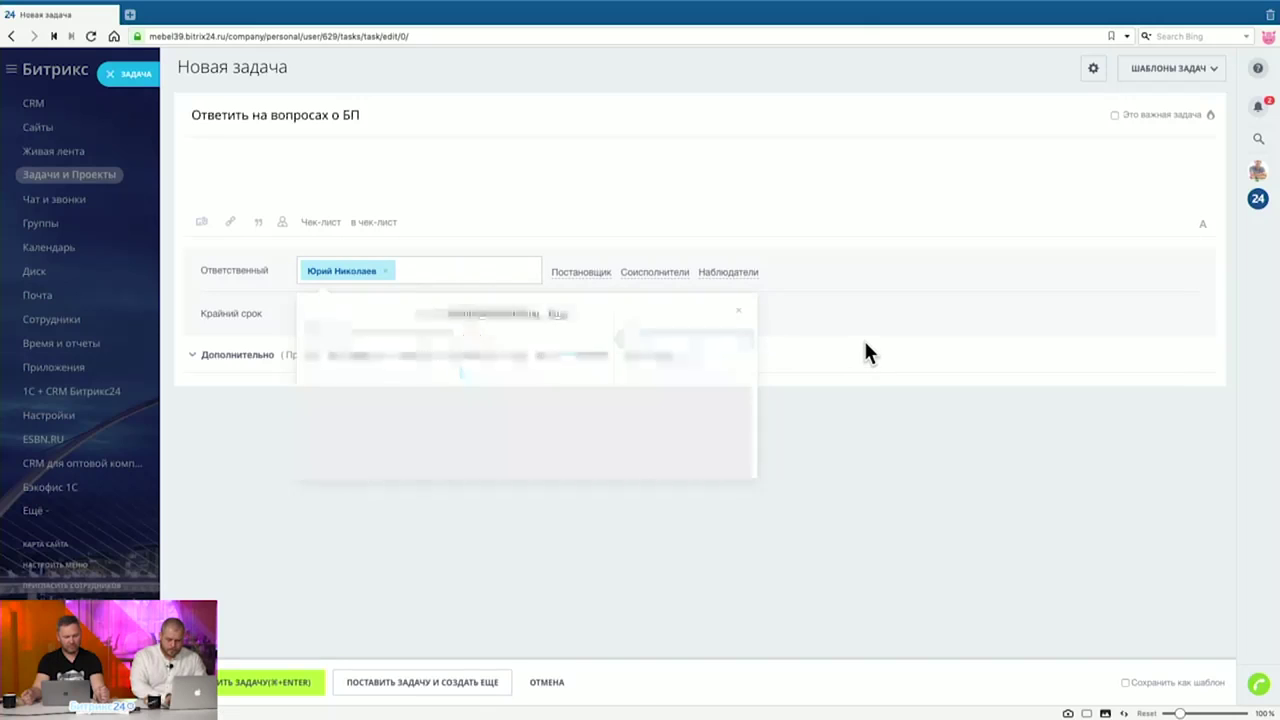
Set the task's deadline to 20.03.2020 19:00.
click(383, 313)
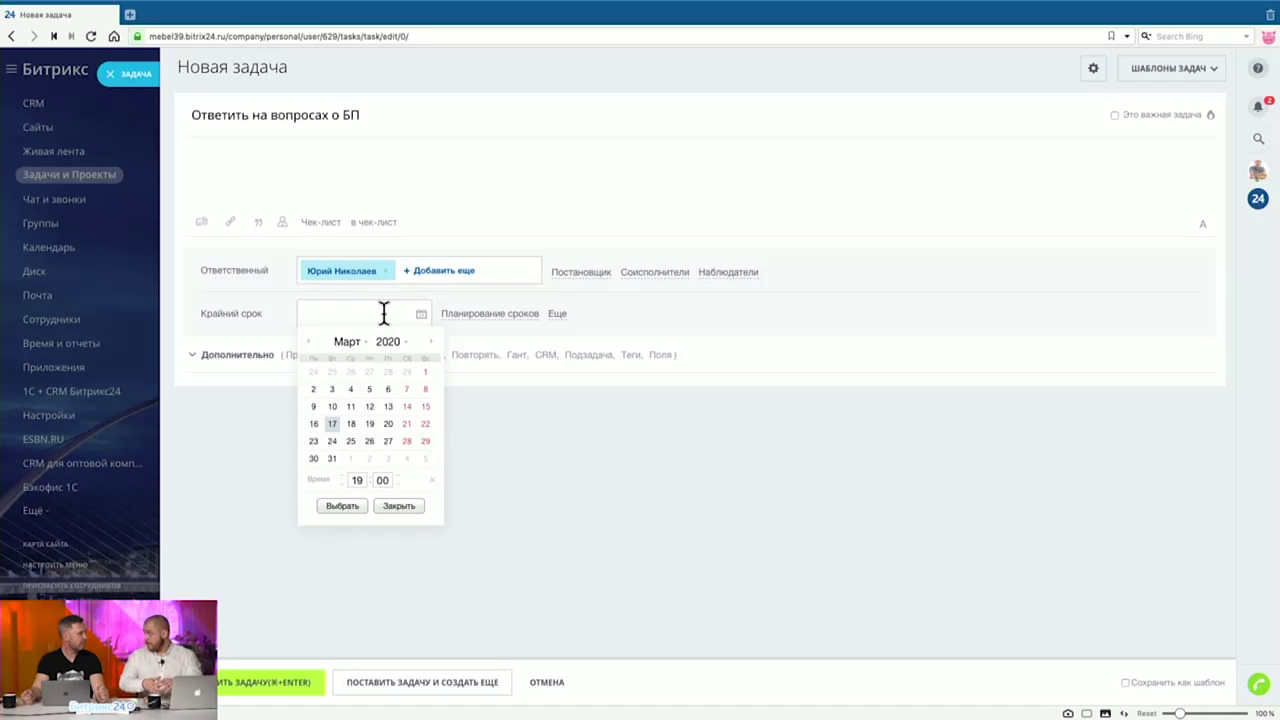
click(388, 423)
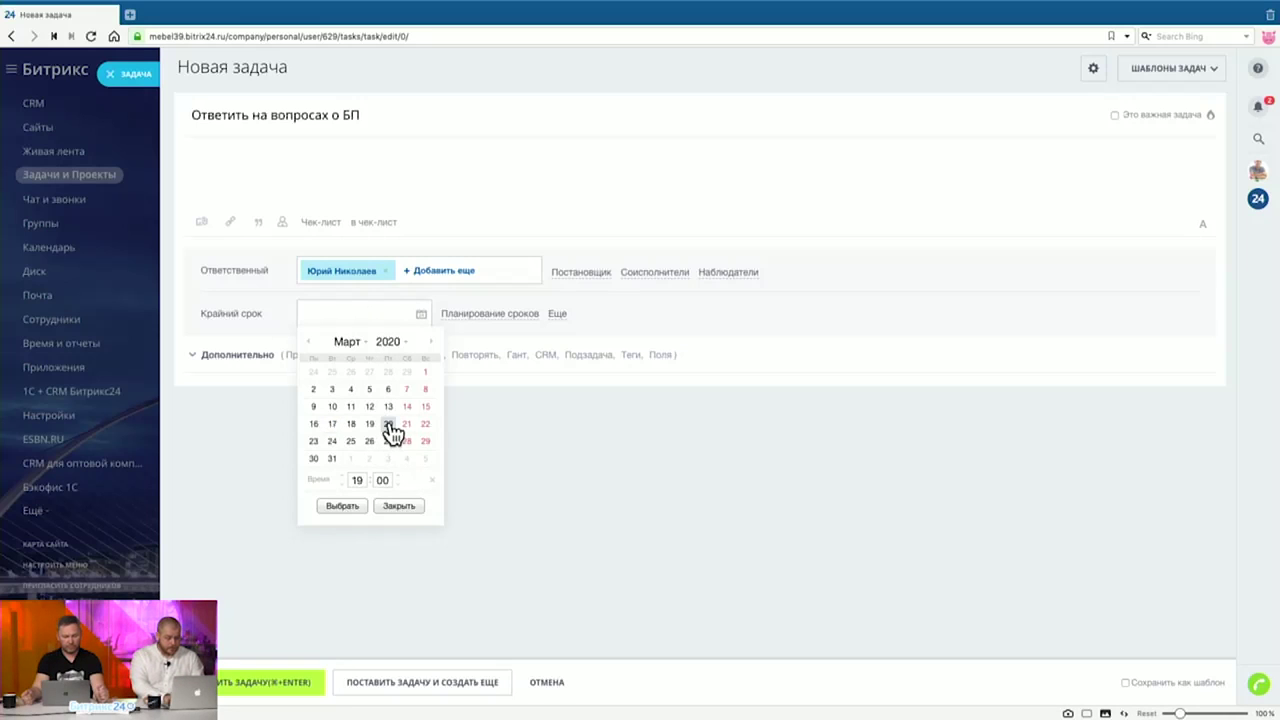
click(342, 506)
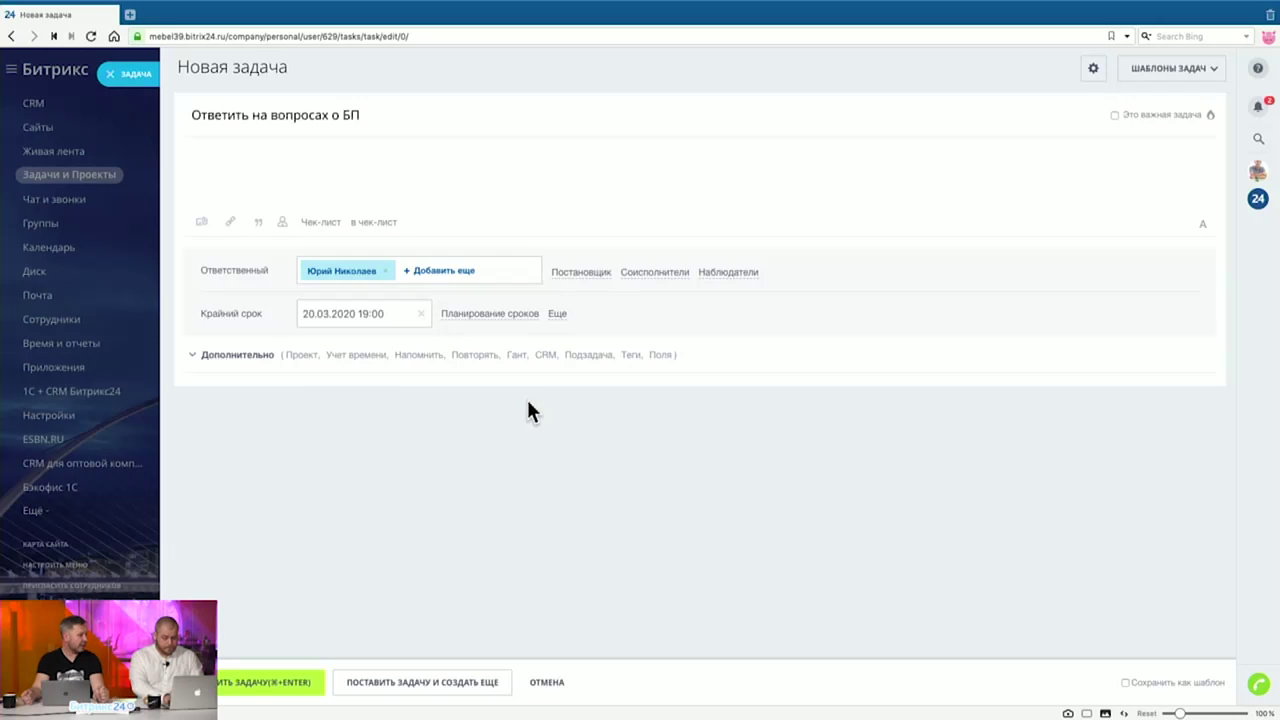
Add a colleague from the recent people as the task's observer.
click(730, 272)
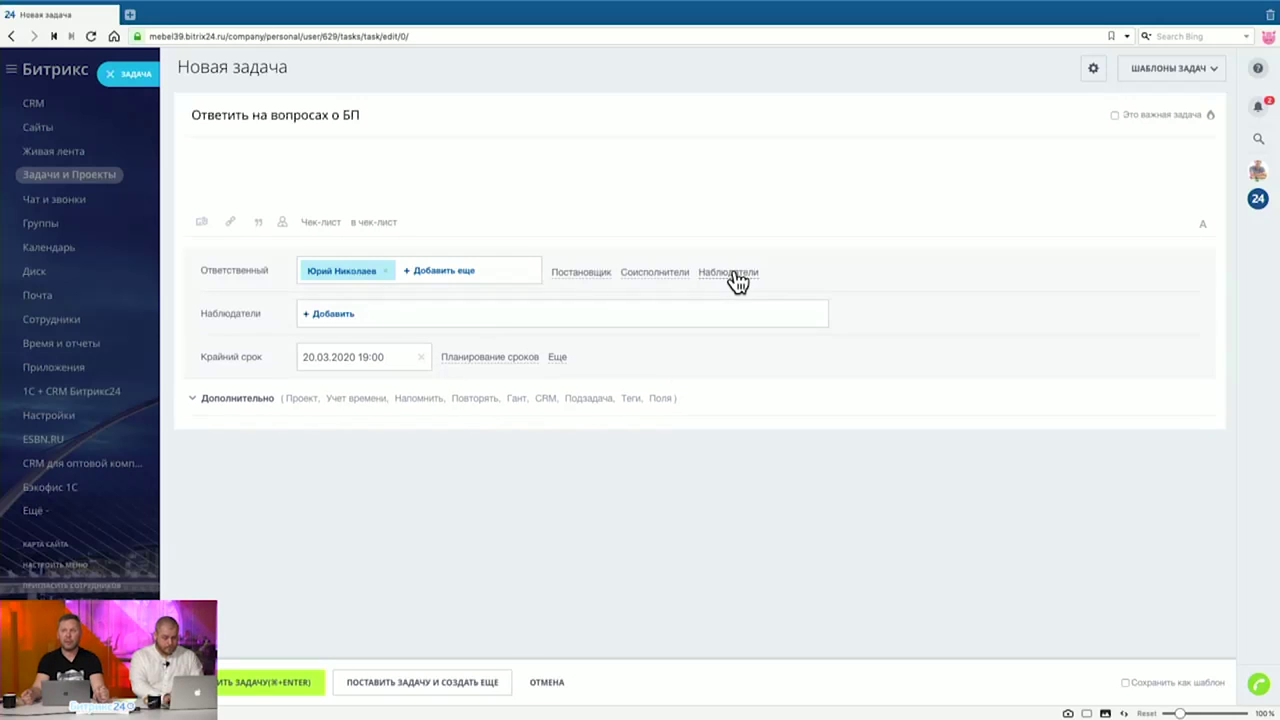
click(332, 315)
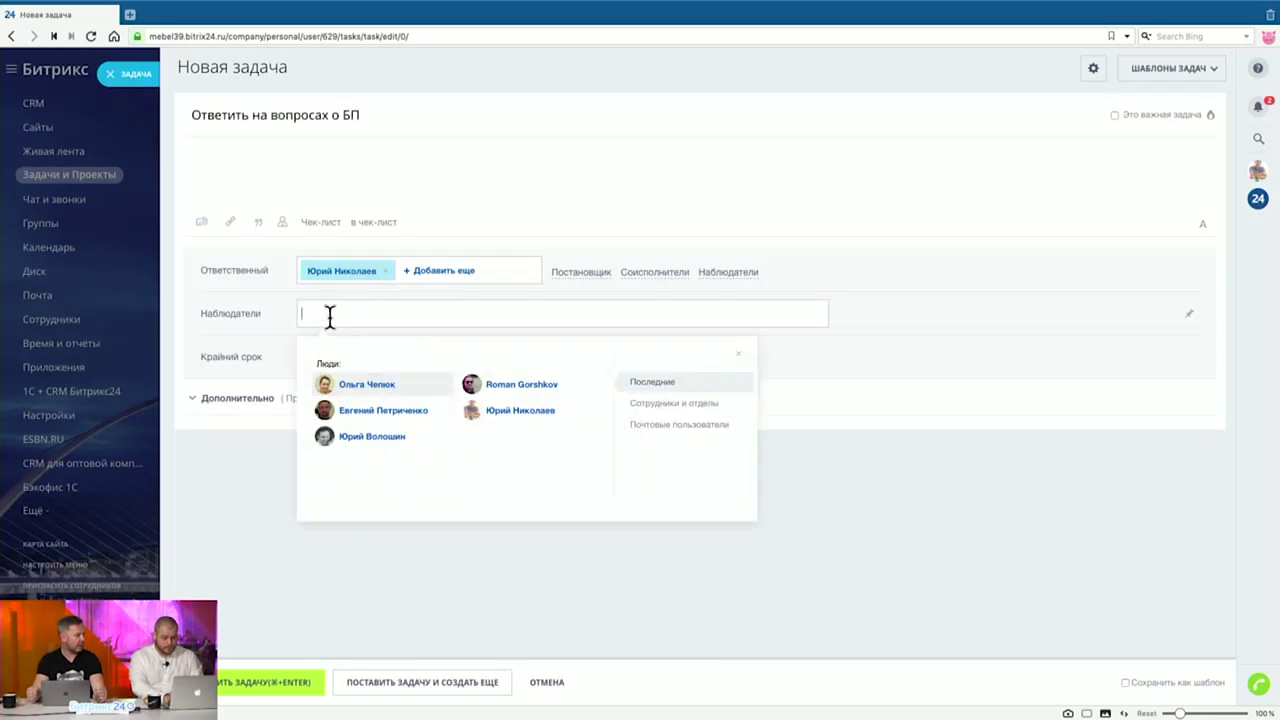
click(360, 436)
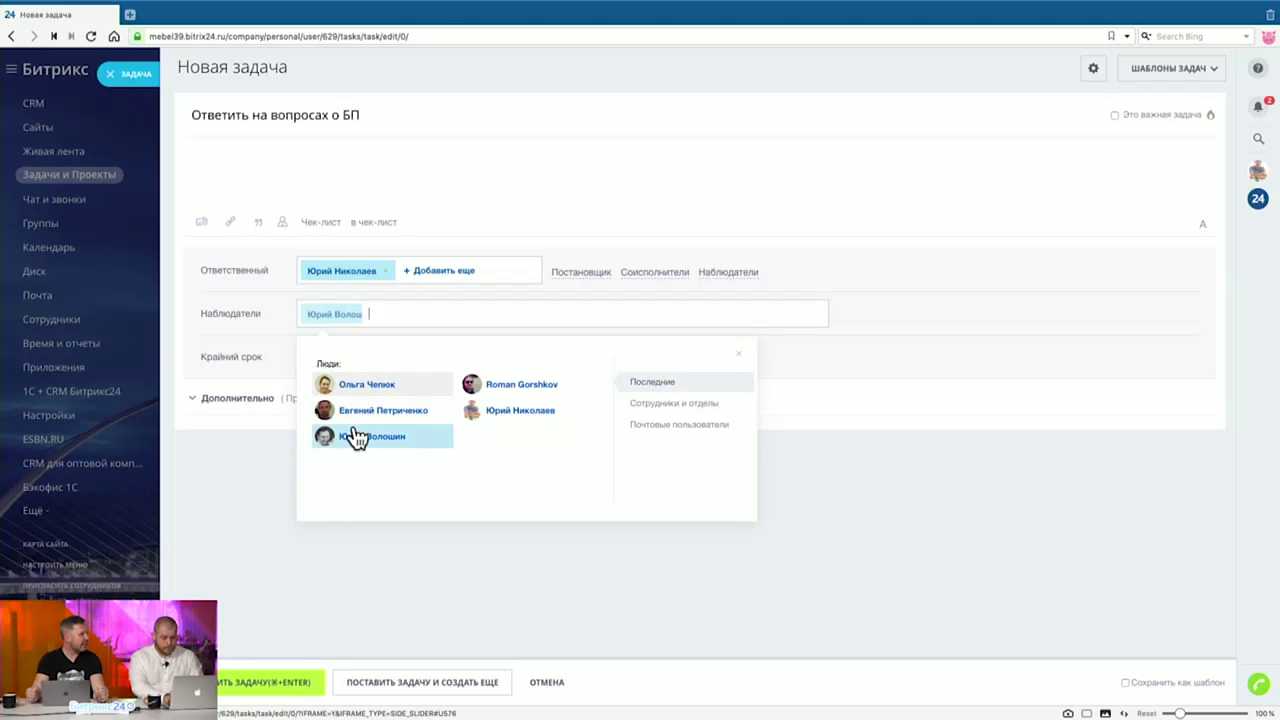
click(826, 523)
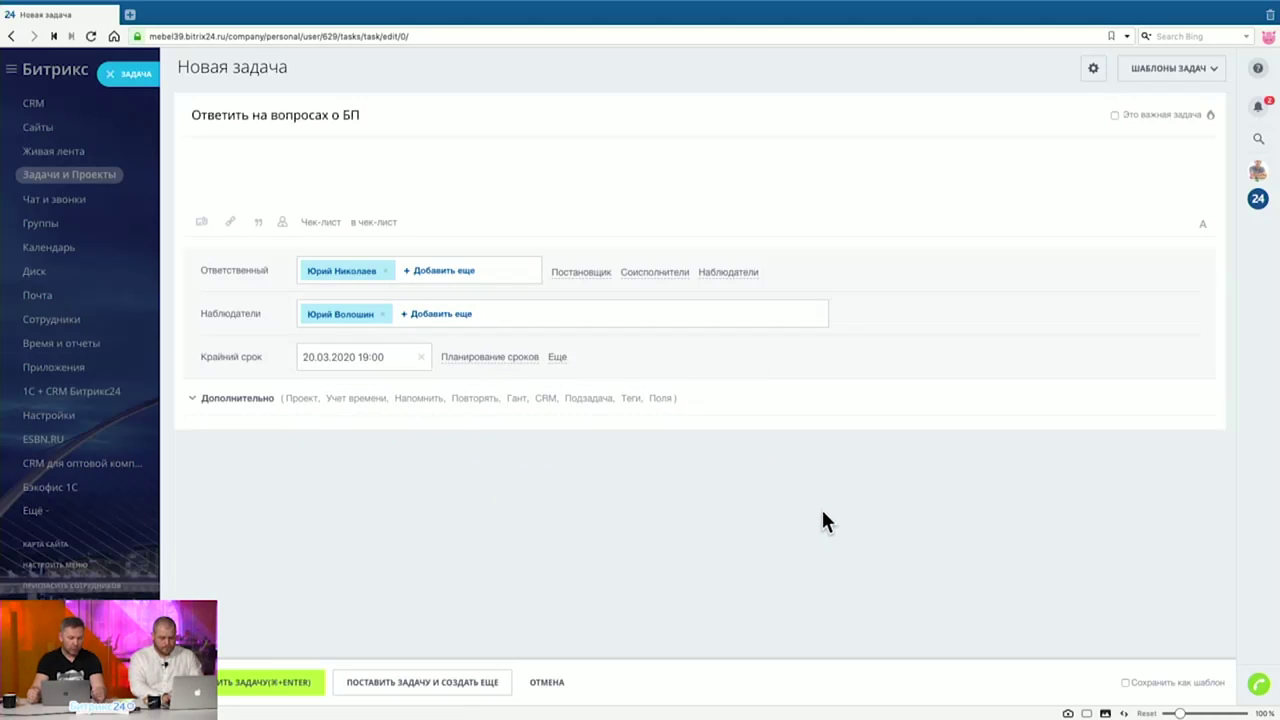
Enable the option "Принять работу после завершения задачи" and create the task.
click(557, 358)
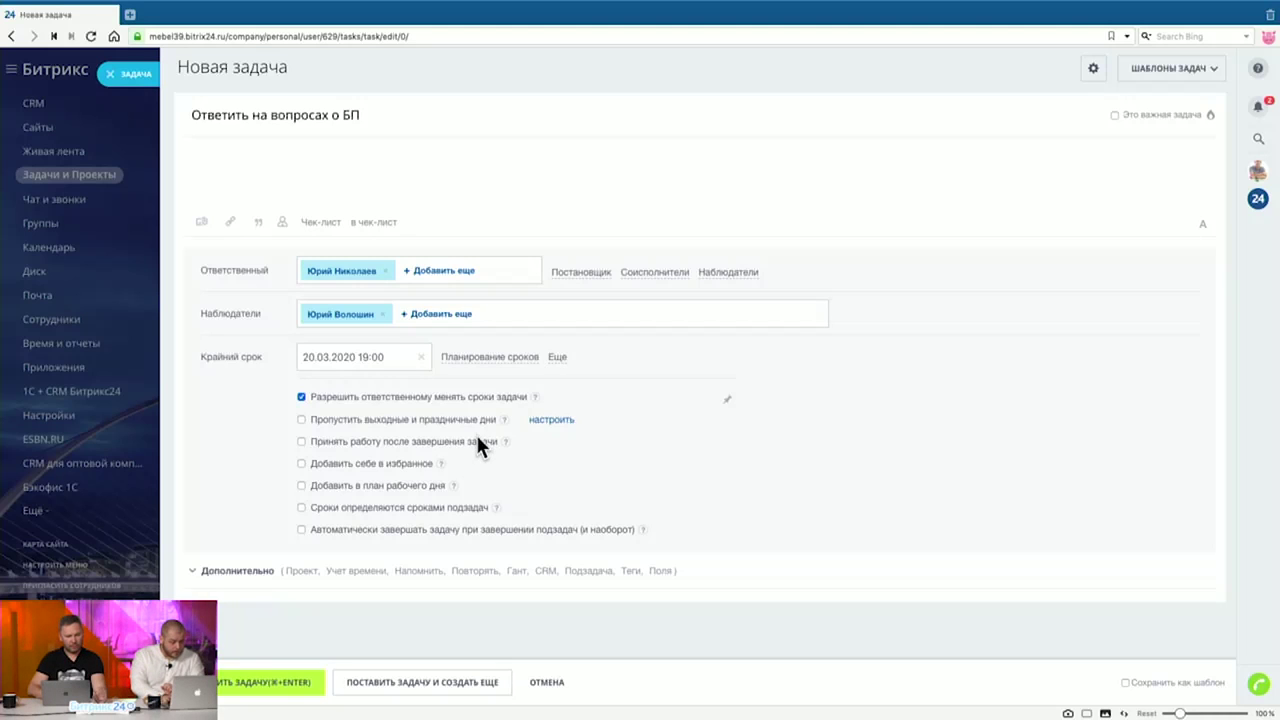
click(448, 441)
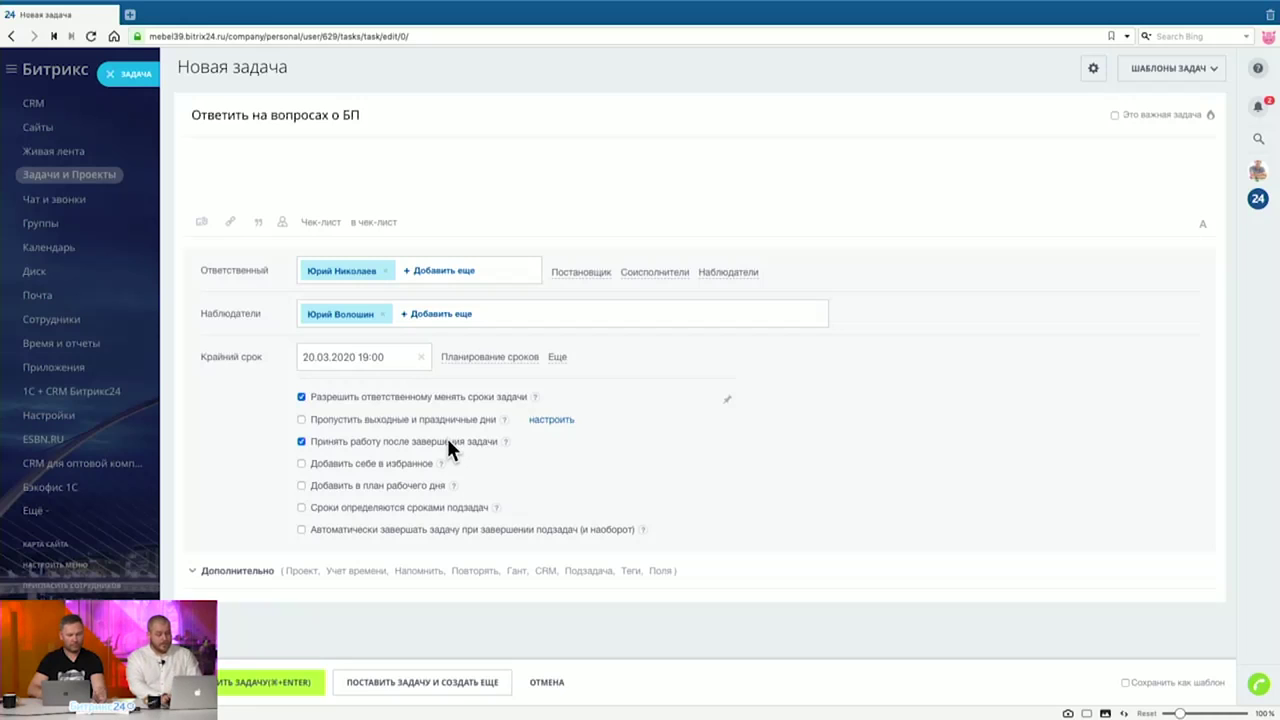
click(302, 690)
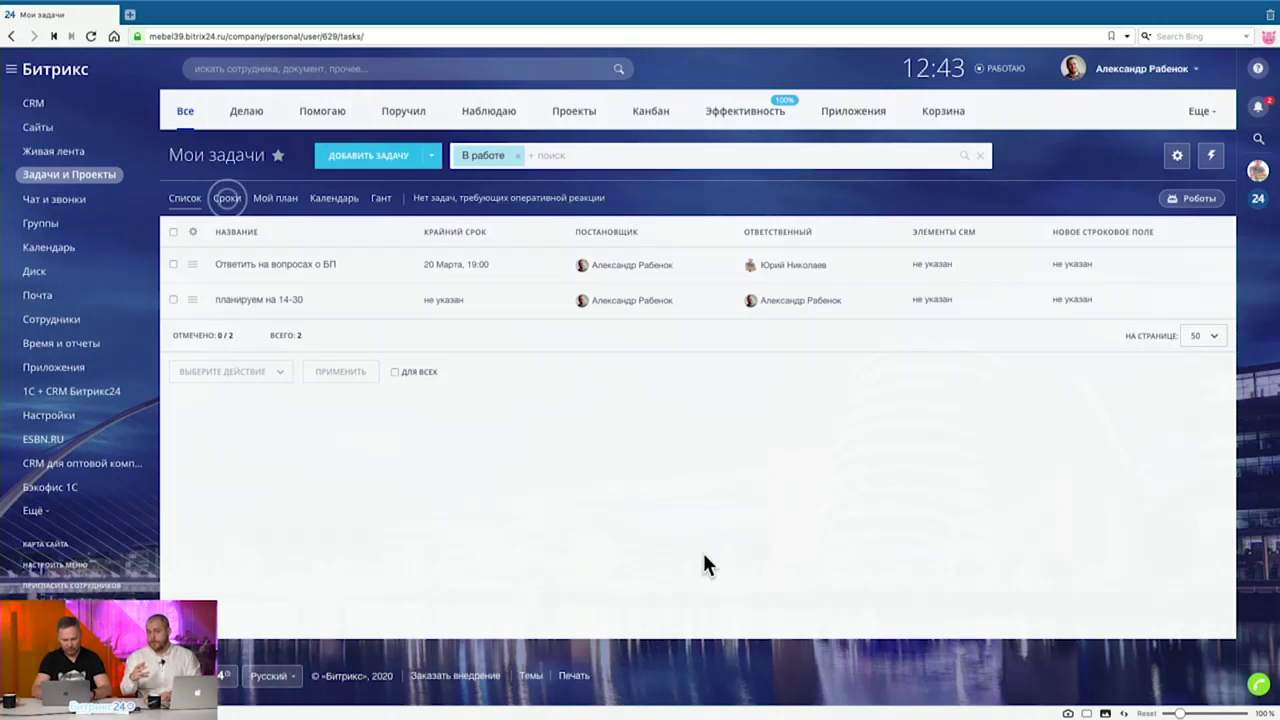
In the task "Ответить на вопросах о БП", like the colleague's first comment and reply "отлично!!" to the second.
click(300, 265)
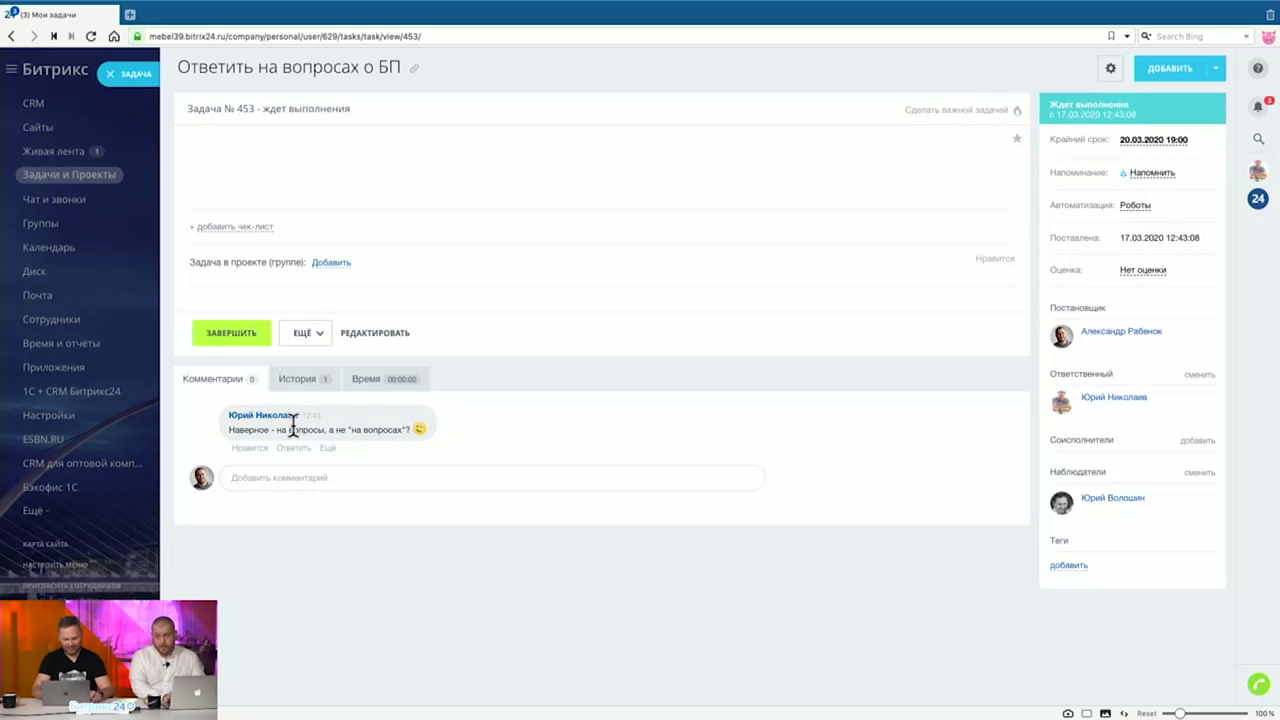
click(245, 451)
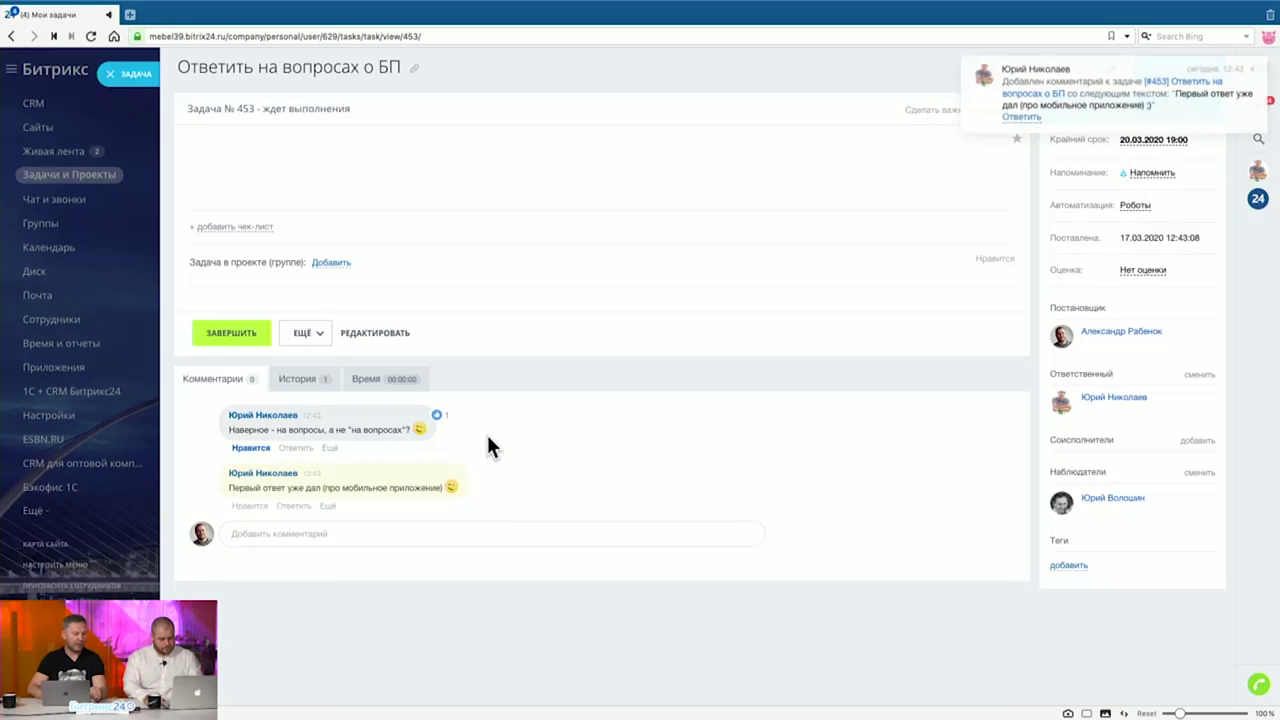
click(293, 505)
text(отлично!!)
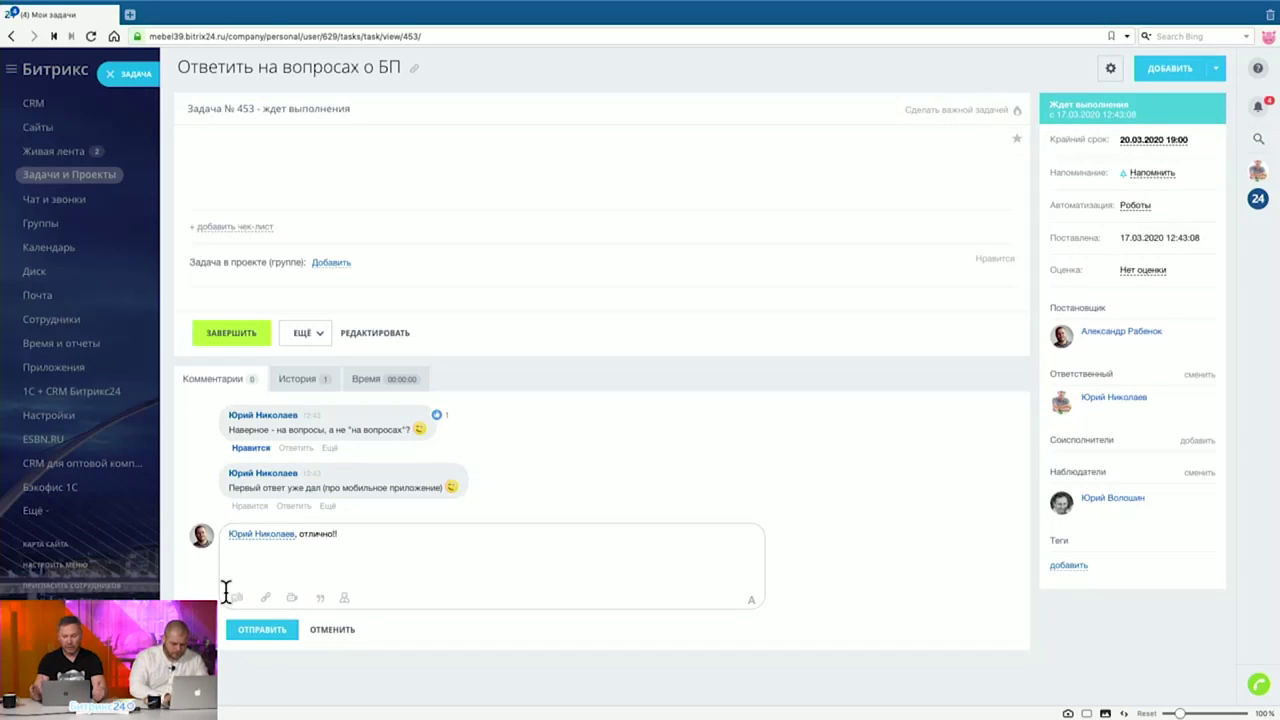
click(261, 631)
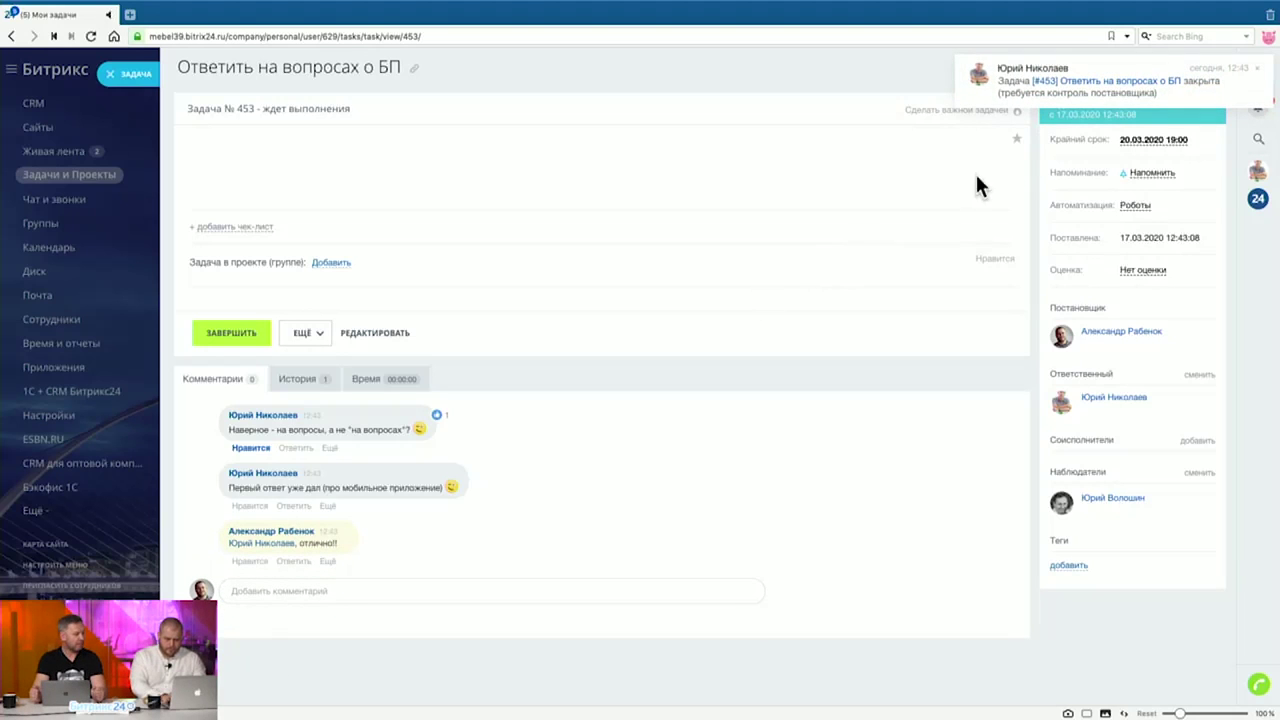
Check the task-closed notification and the colleague's chat, and return to a reloaded task list.
click(1080, 93)
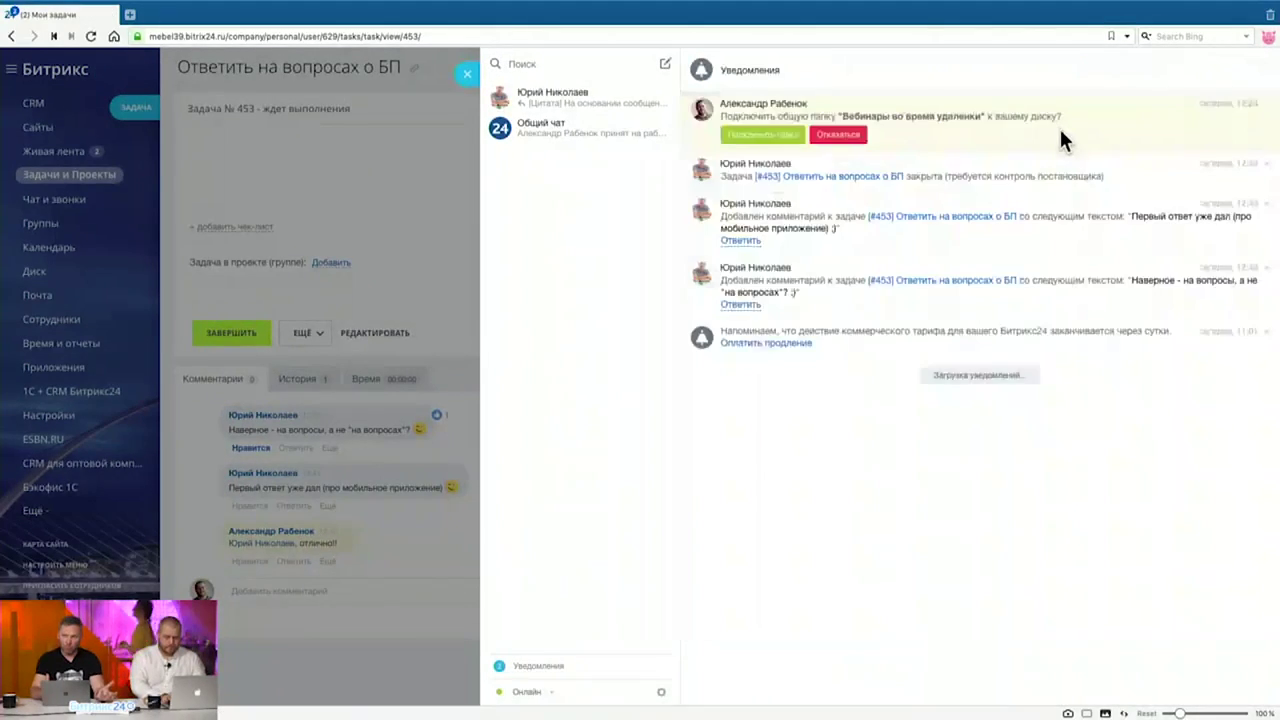
click(1059, 126)
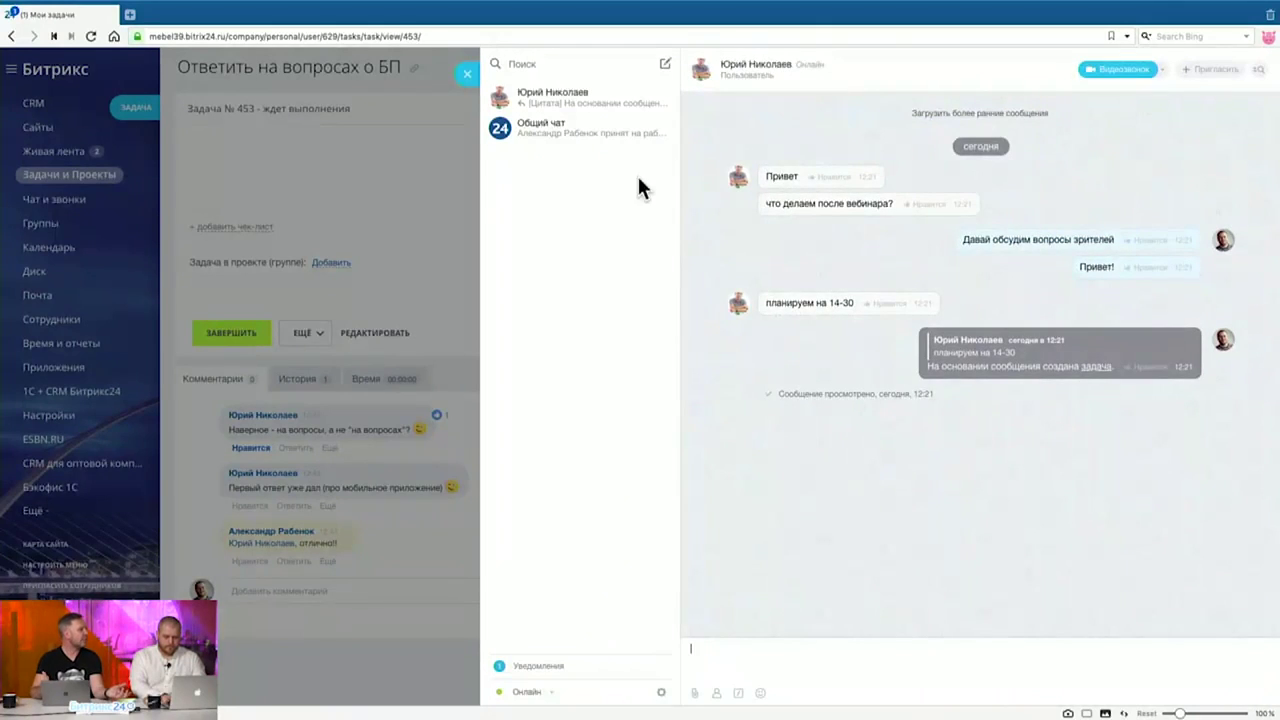
click(455, 122)
click(30, 178)
click(90, 37)
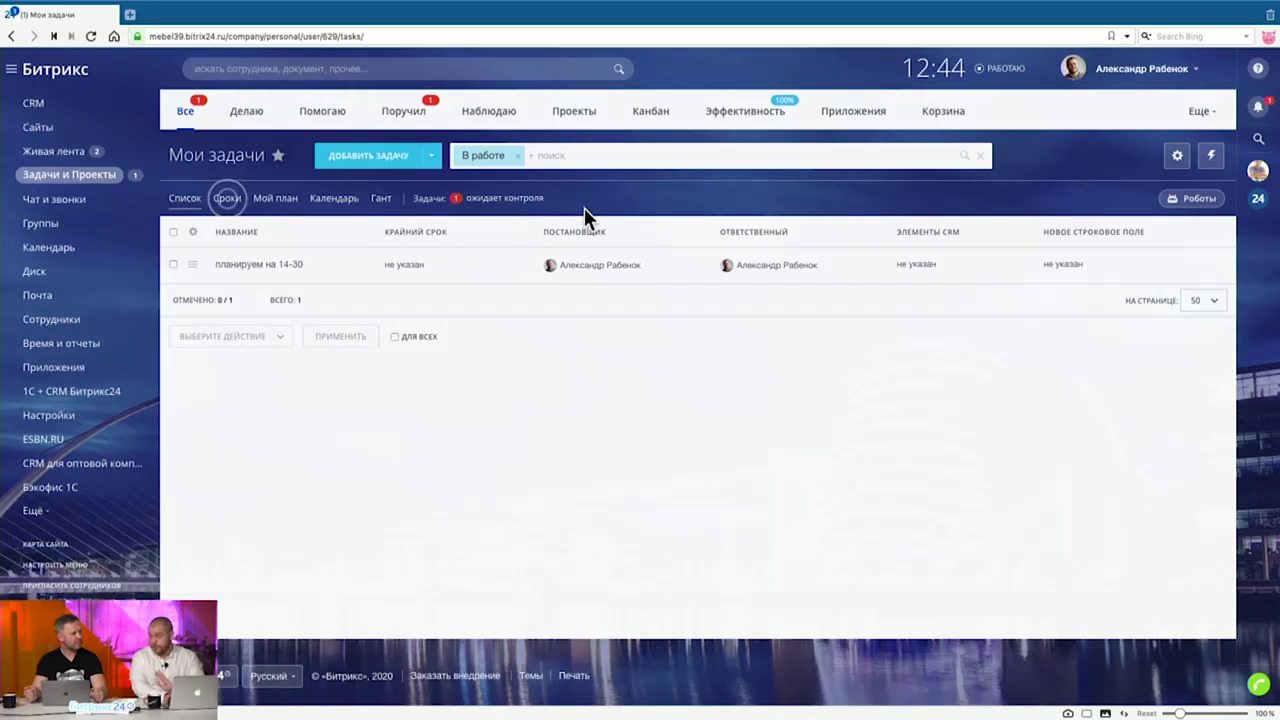
Filter the tasks to those awaiting control and accept the work on "Ответить на вопросах о БП".
click(528, 201)
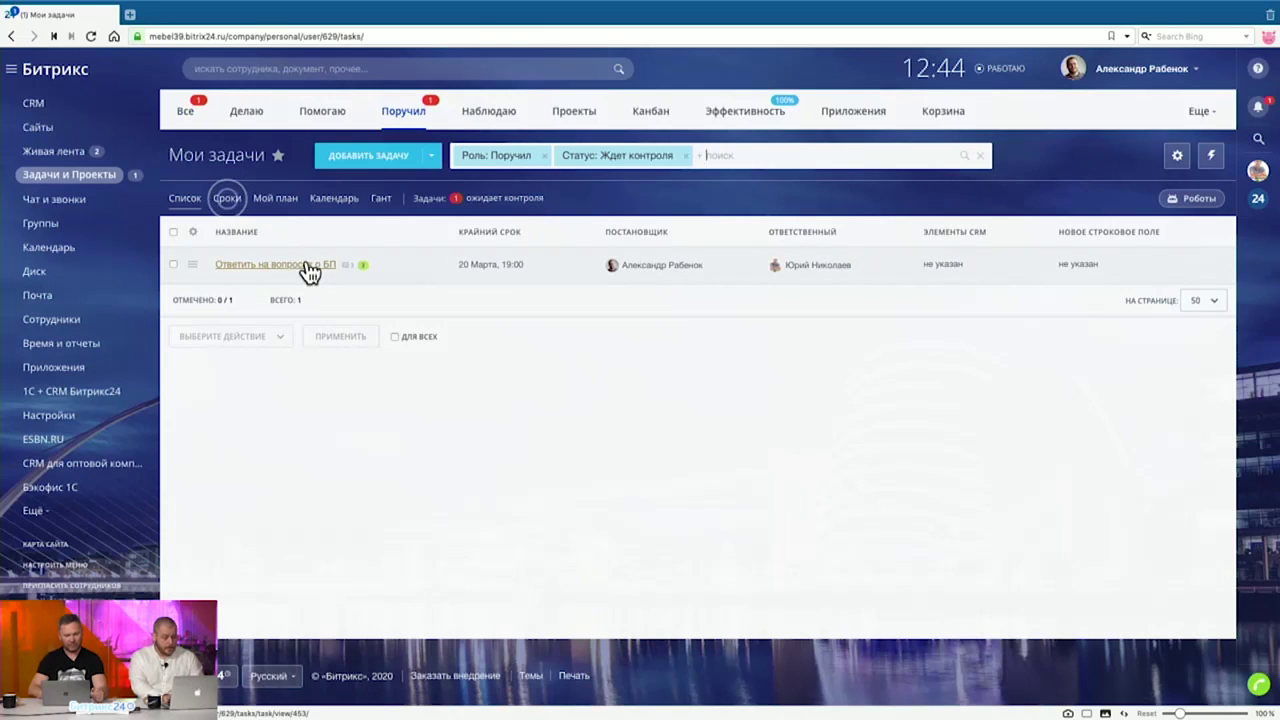
click(307, 265)
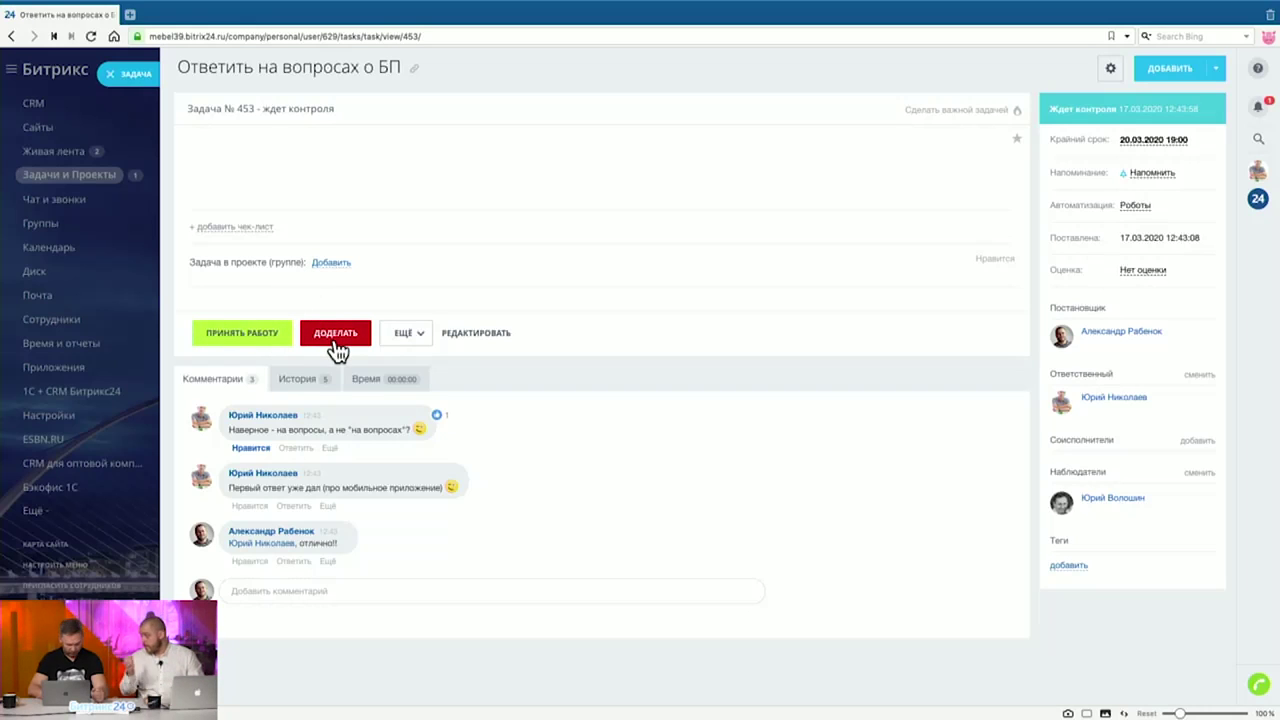
click(251, 335)
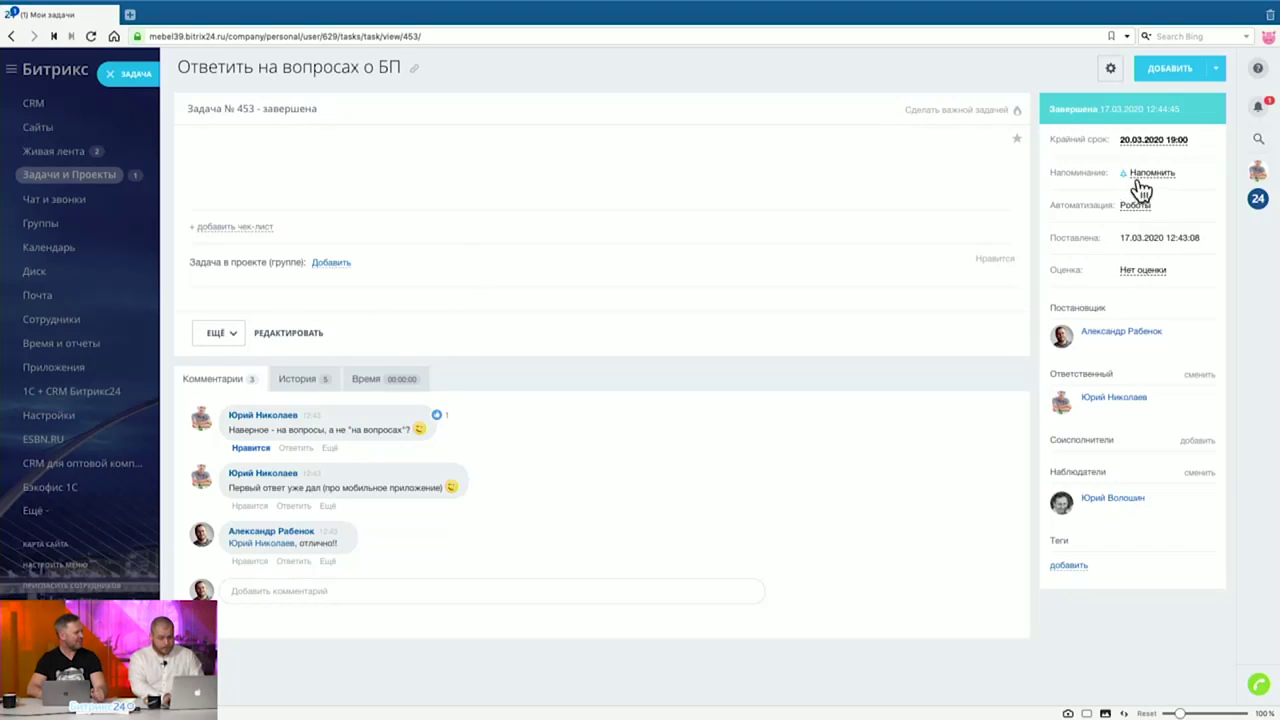
Give the completed task the rating "Положительная" and close its card.
click(1141, 271)
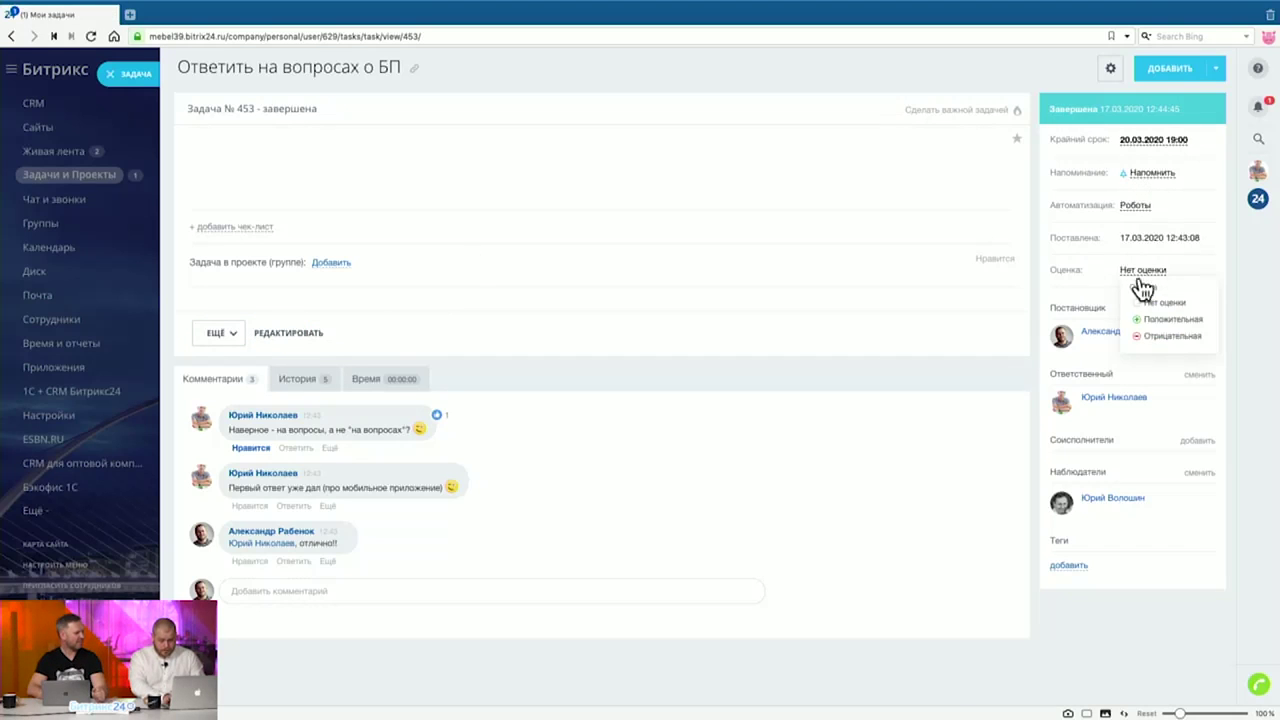
click(1165, 320)
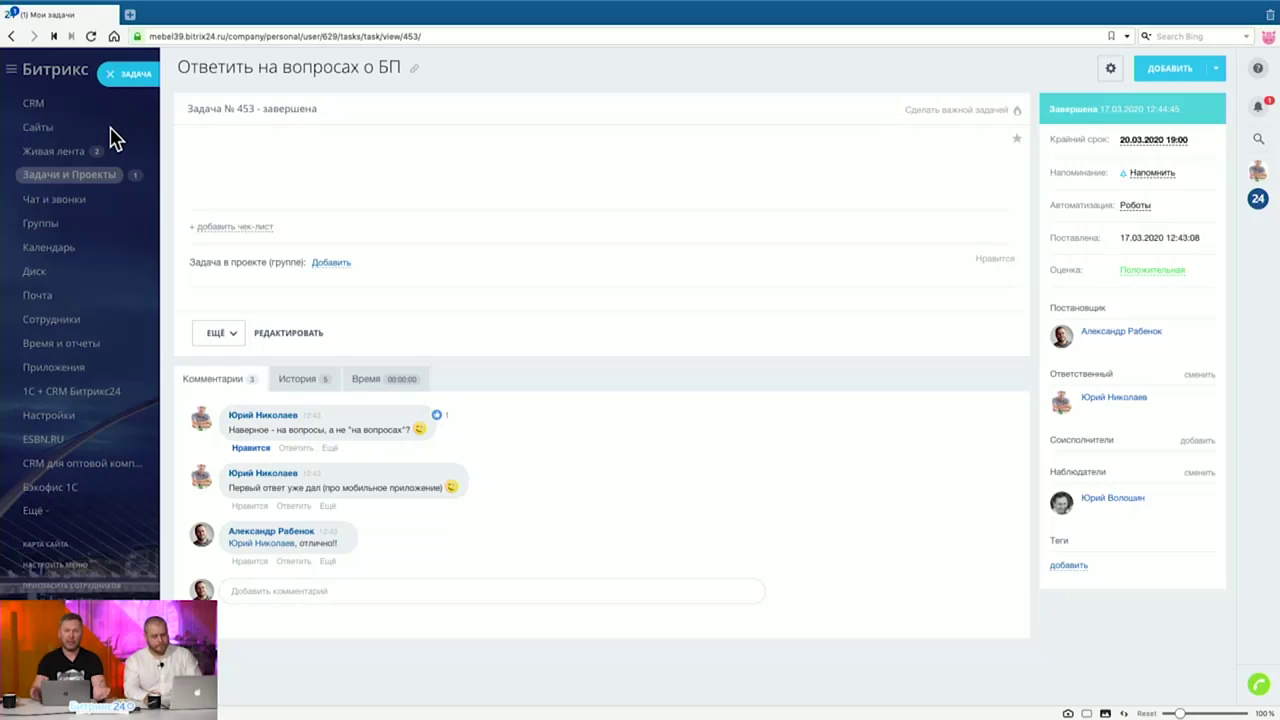
key(Escape)
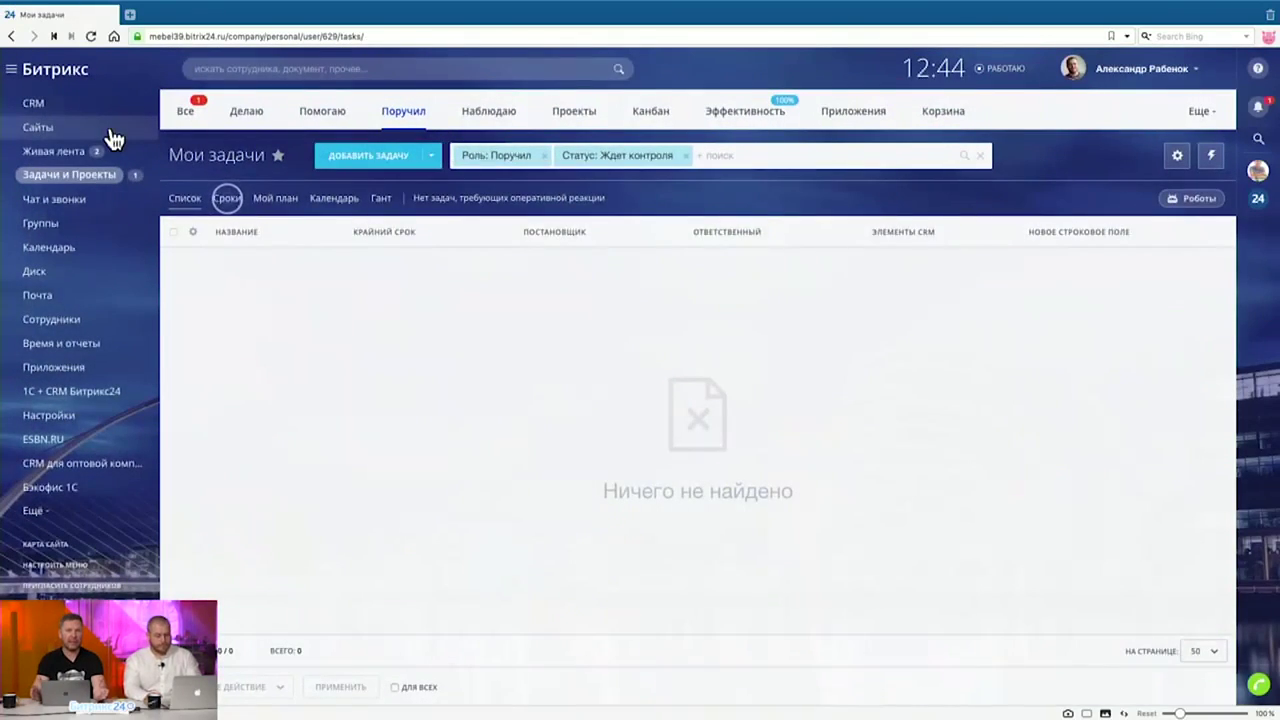
key(super+Tab)
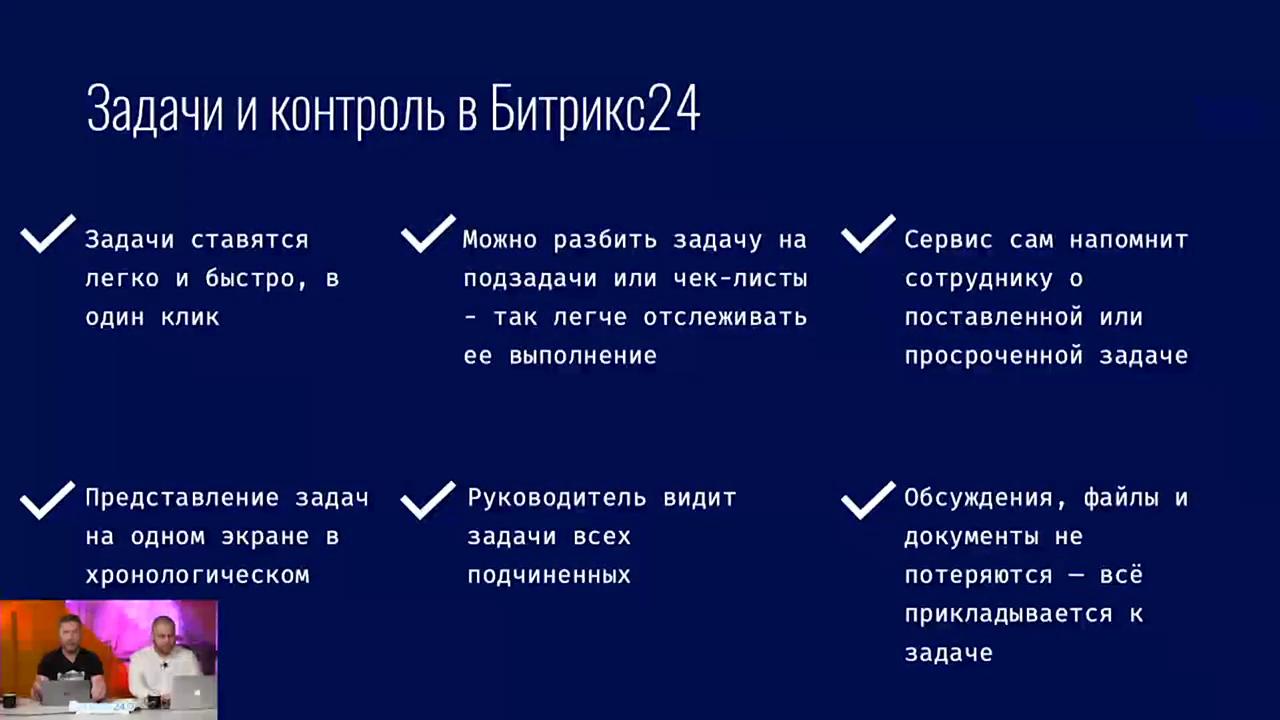
key(Right)
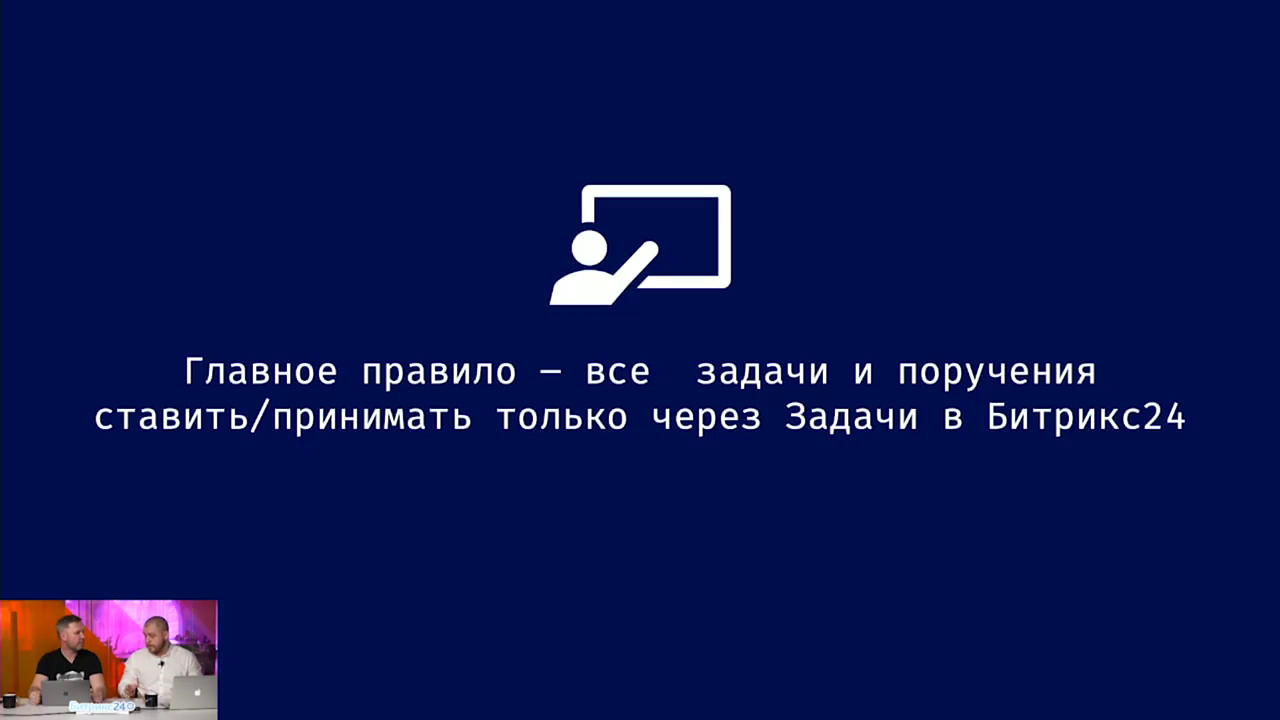
key(Right)
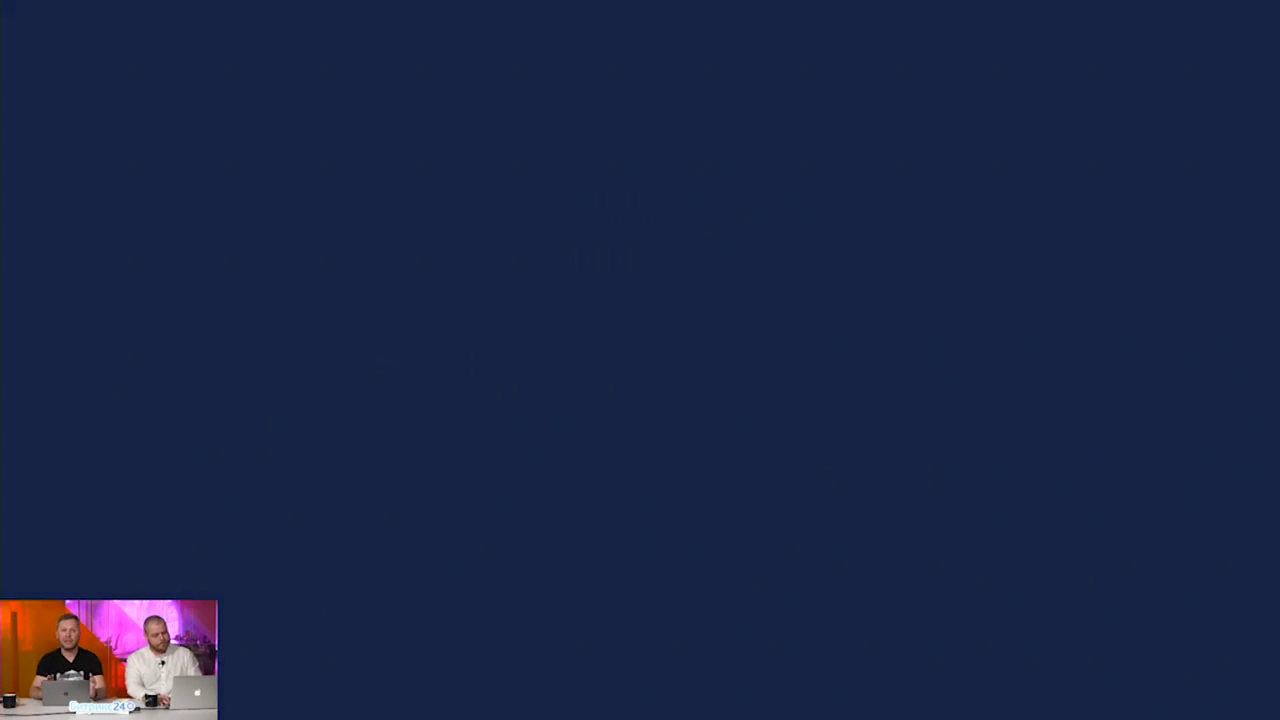
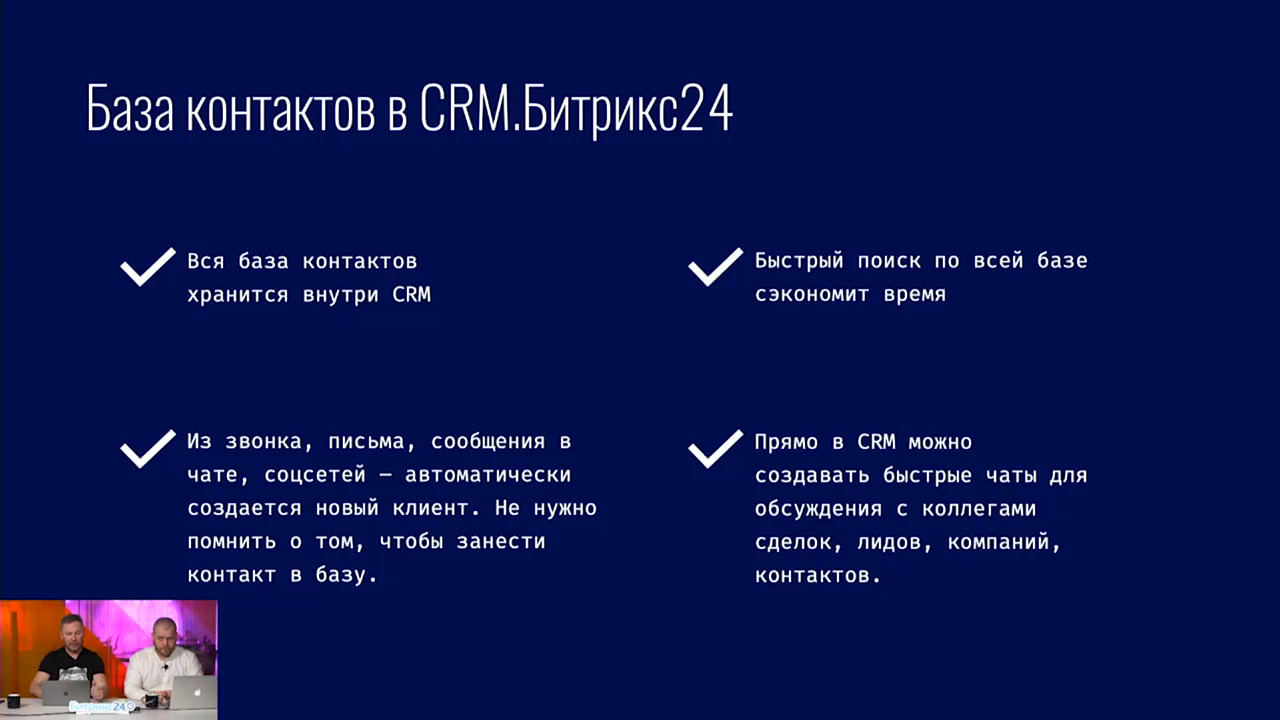
key(alt+Tab)
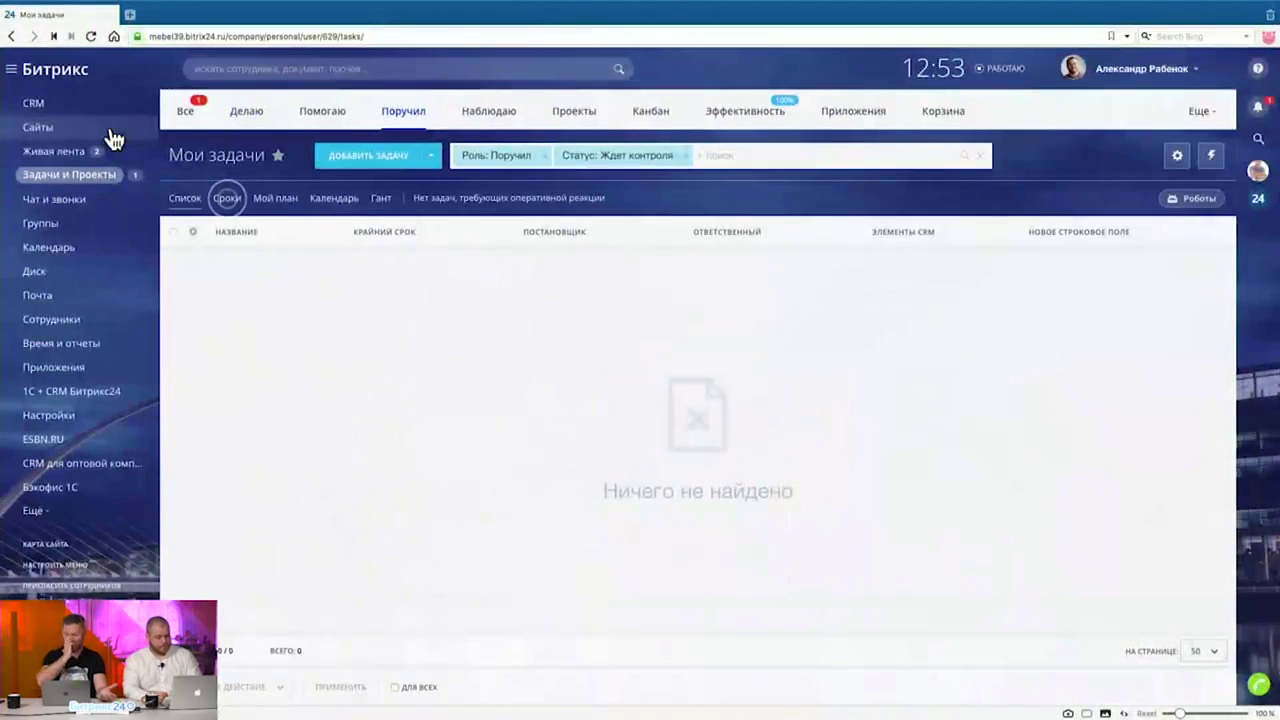
Open the access rights in the CRM settings and open the role "Менеджер" for editing.
click(53, 106)
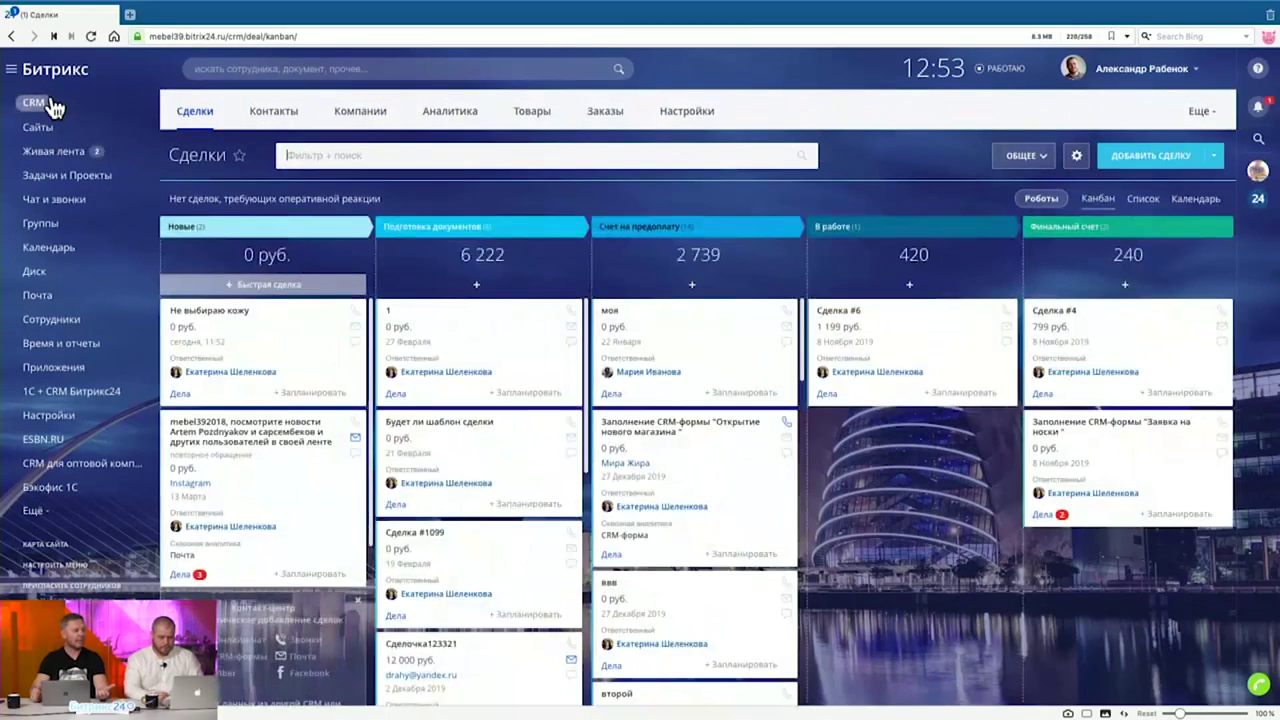
click(680, 113)
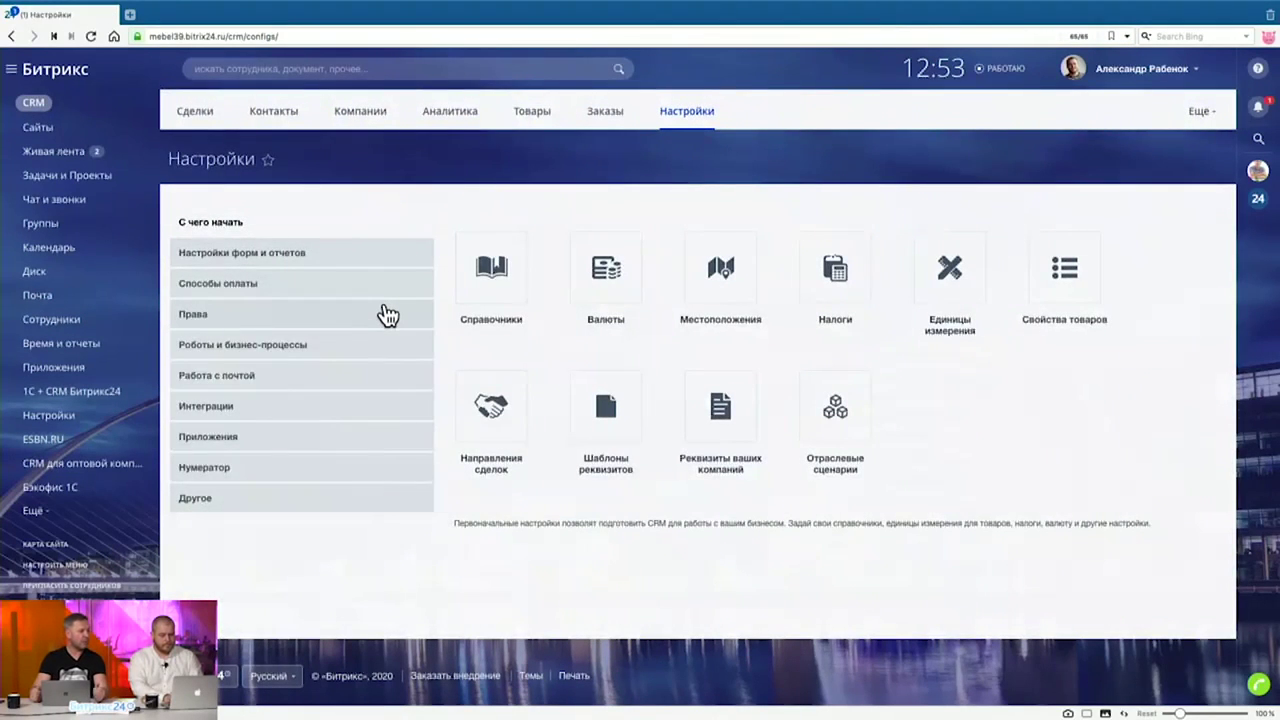
click(388, 315)
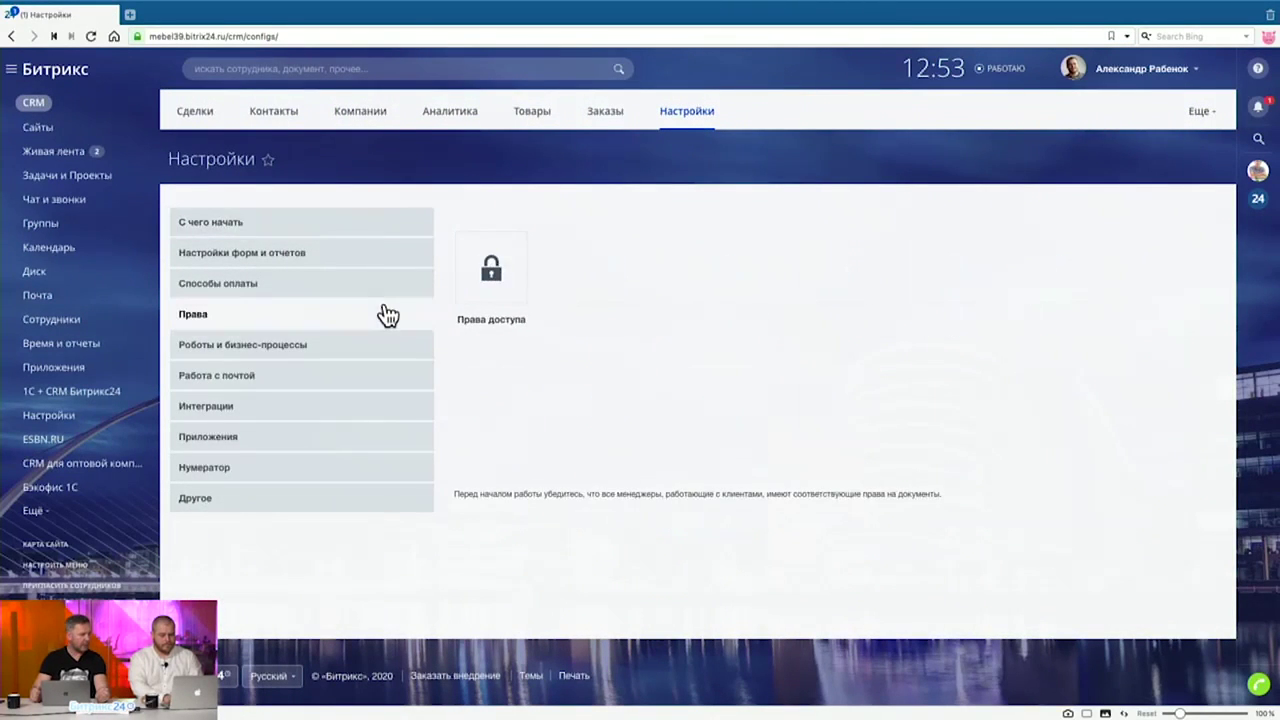
click(512, 267)
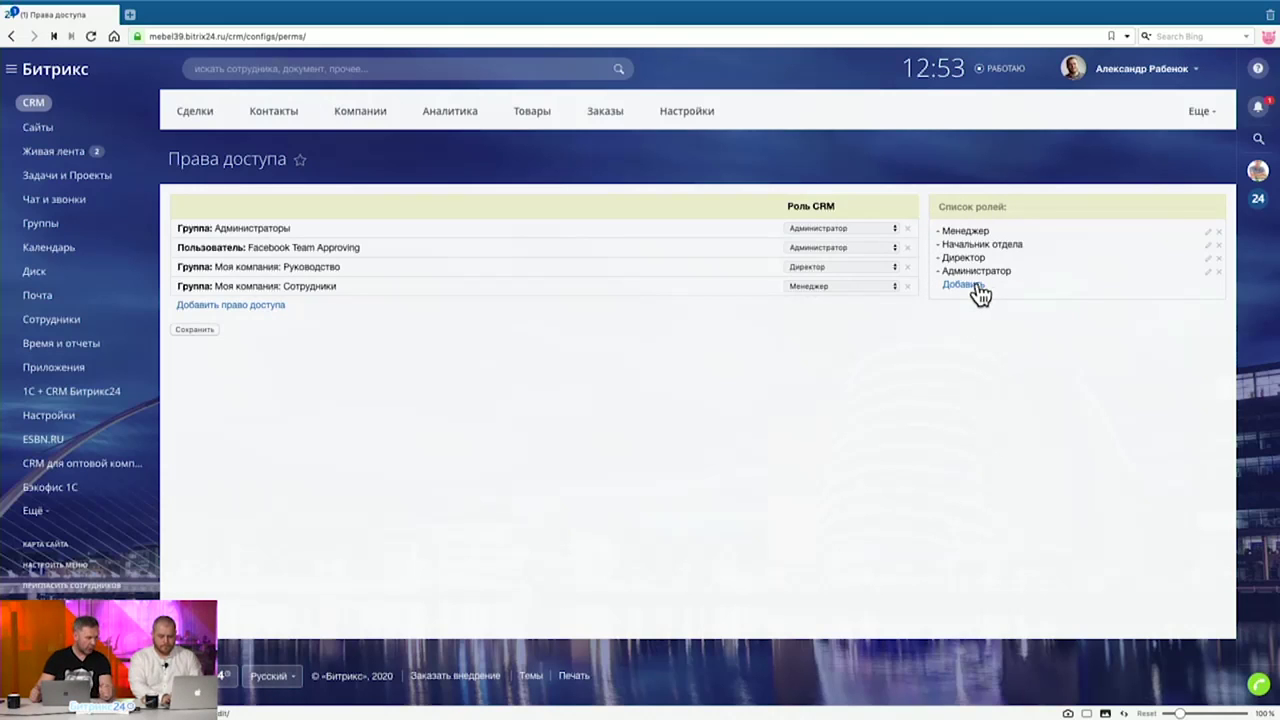
click(1208, 232)
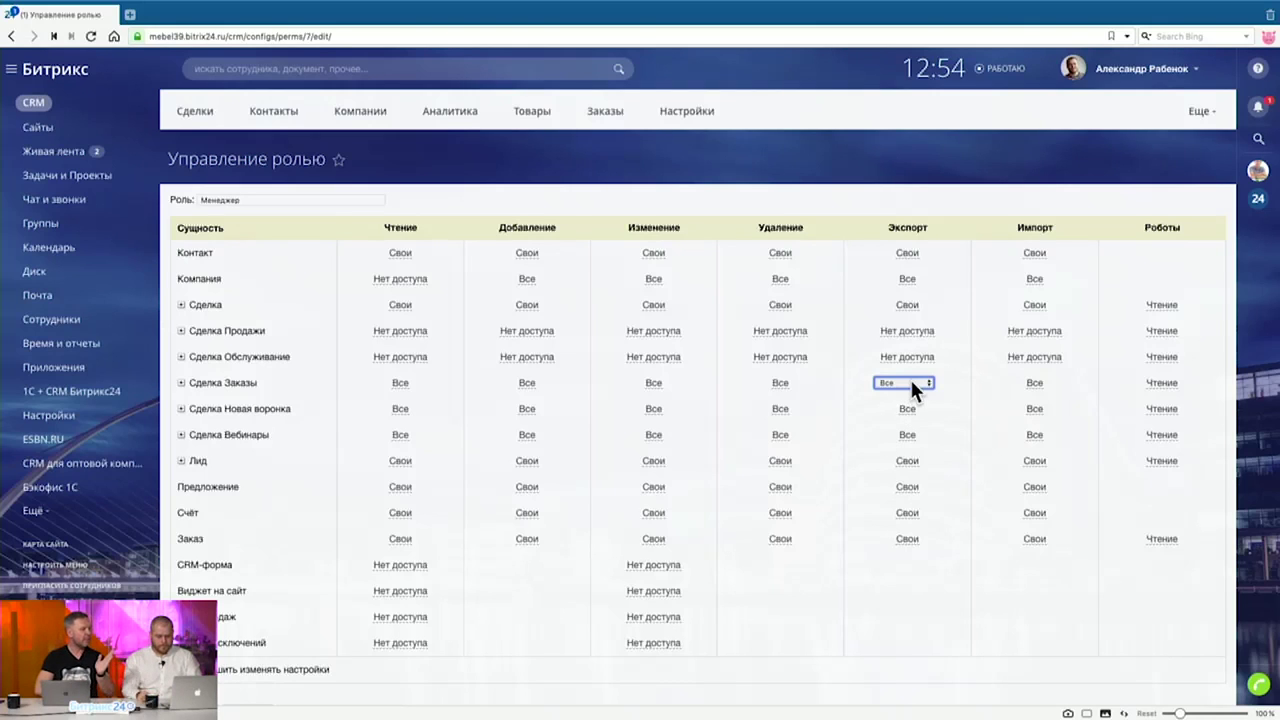
Set the role's export permission to "Нет доступа" for "Сделка Заказы", "Сделка Новая воронка" and "Сделка Вебинары".
click(910, 381)
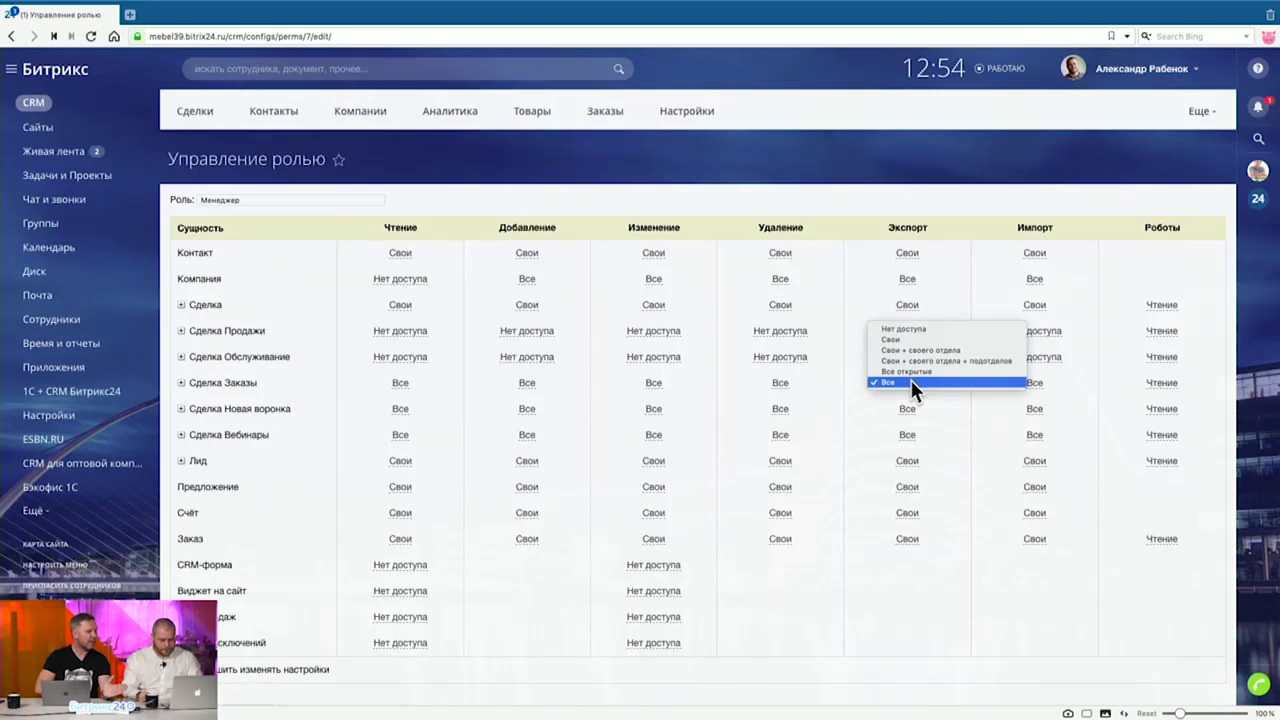
click(914, 325)
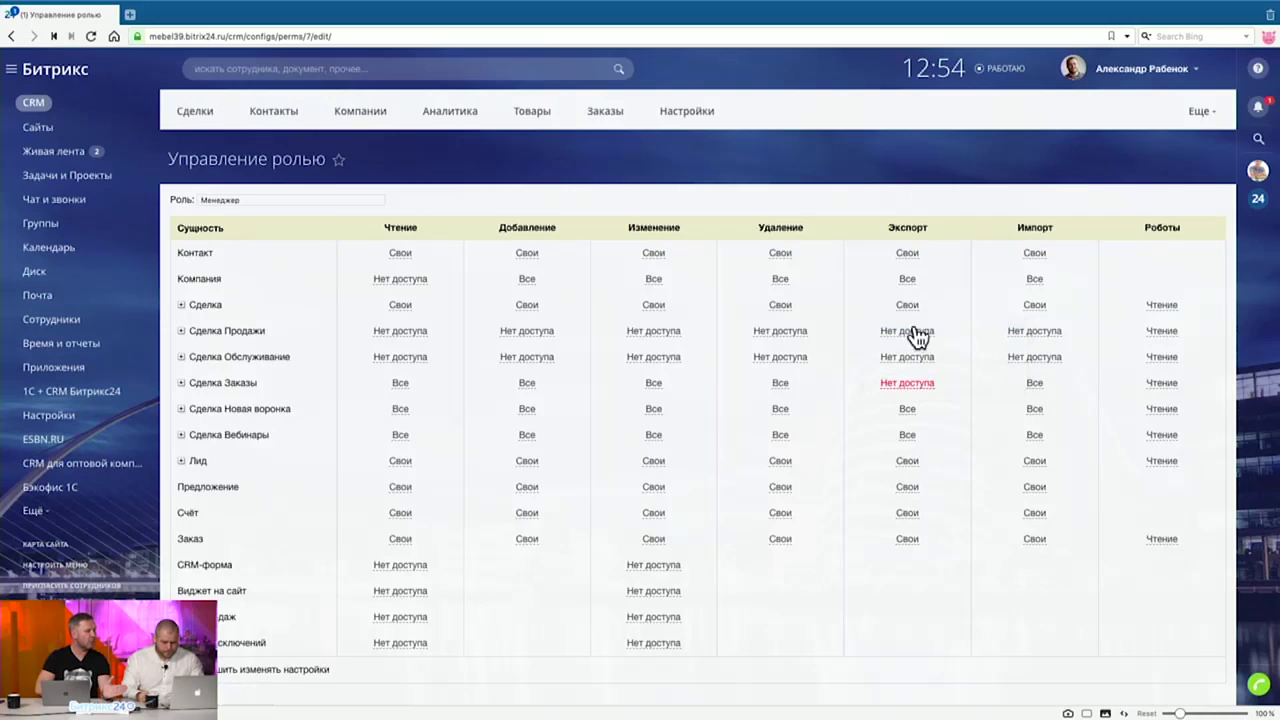
click(913, 409)
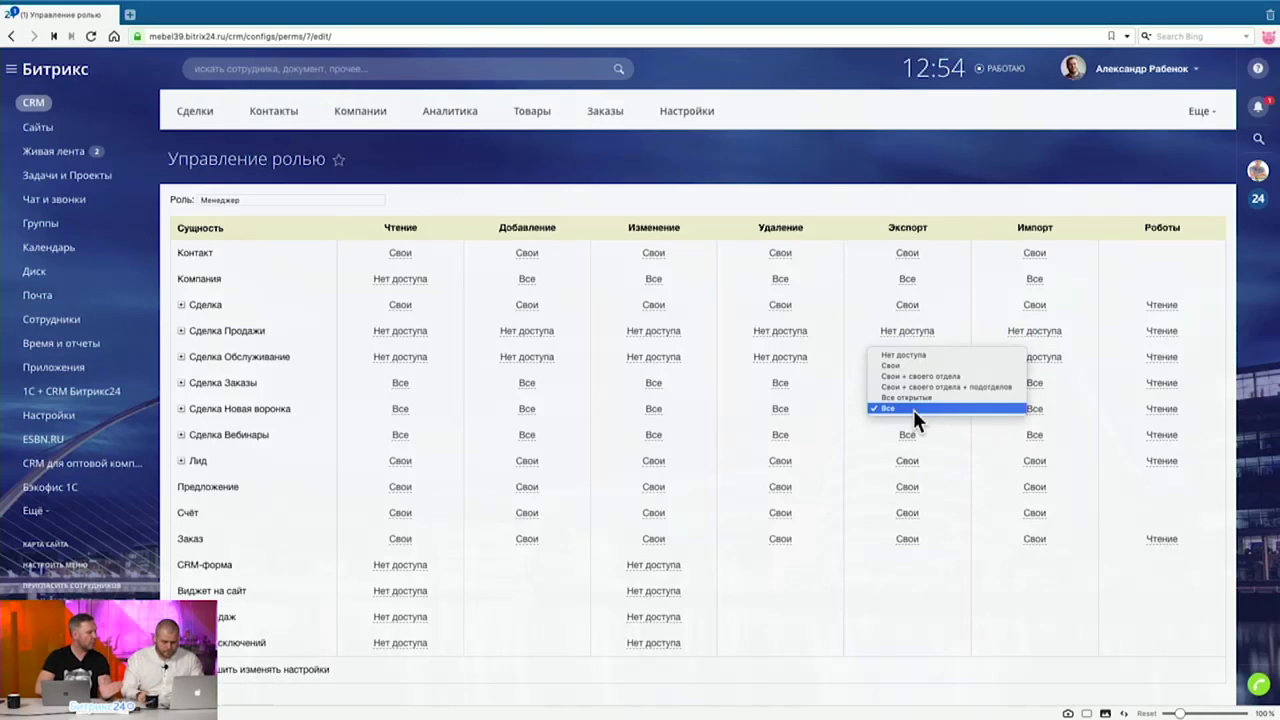
click(912, 356)
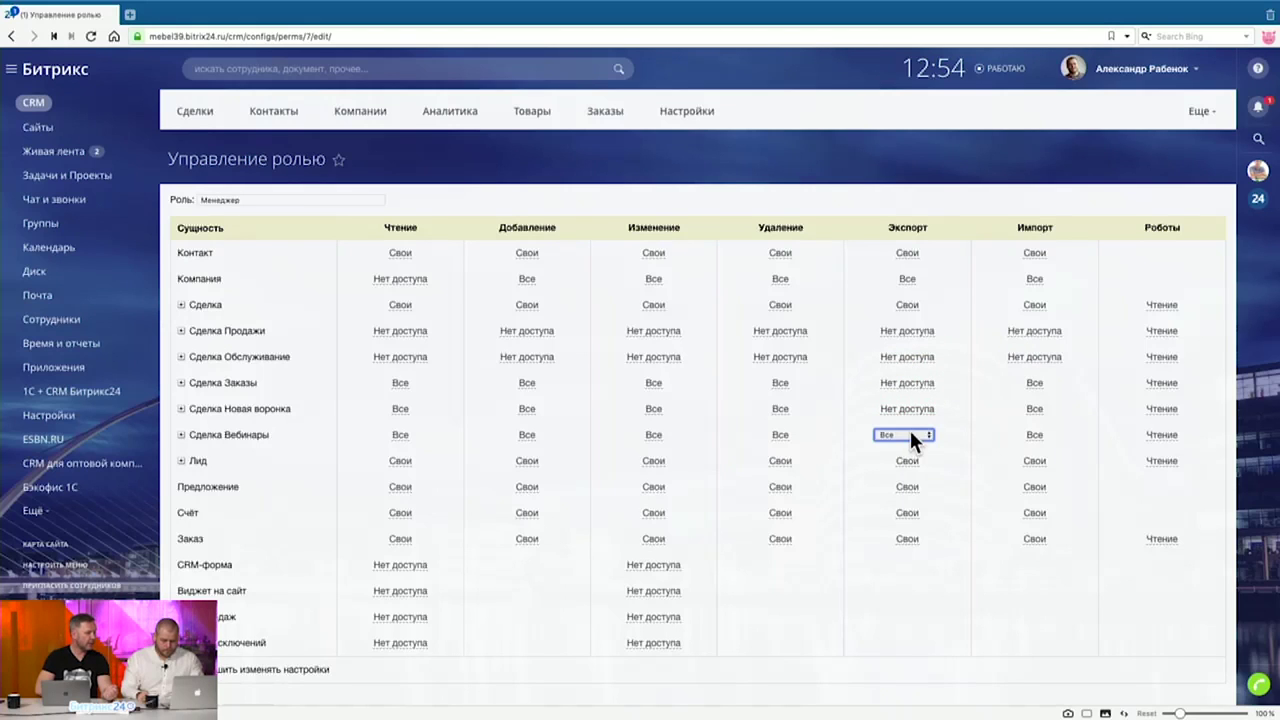
click(910, 435)
click(907, 378)
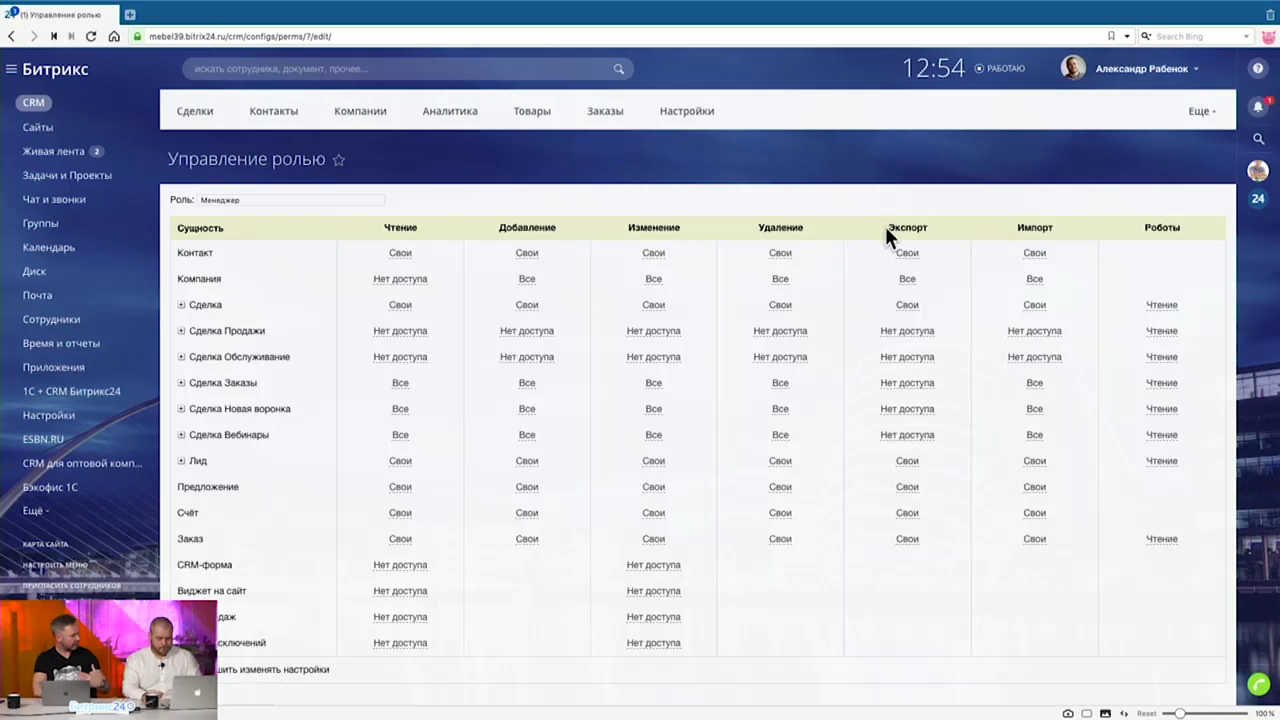
Set the export permission for "Компания" to "Нет доступа" and save the role "Менеджер".
click(909, 278)
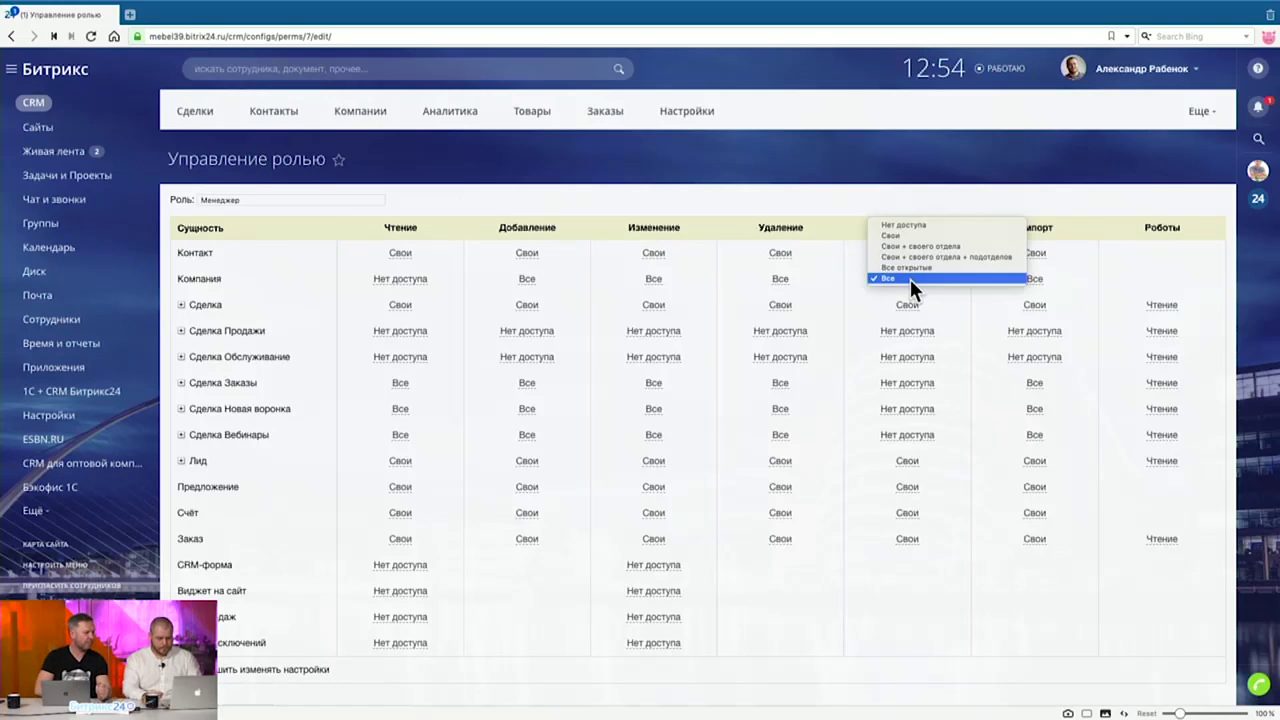
key(Escape)
click(908, 232)
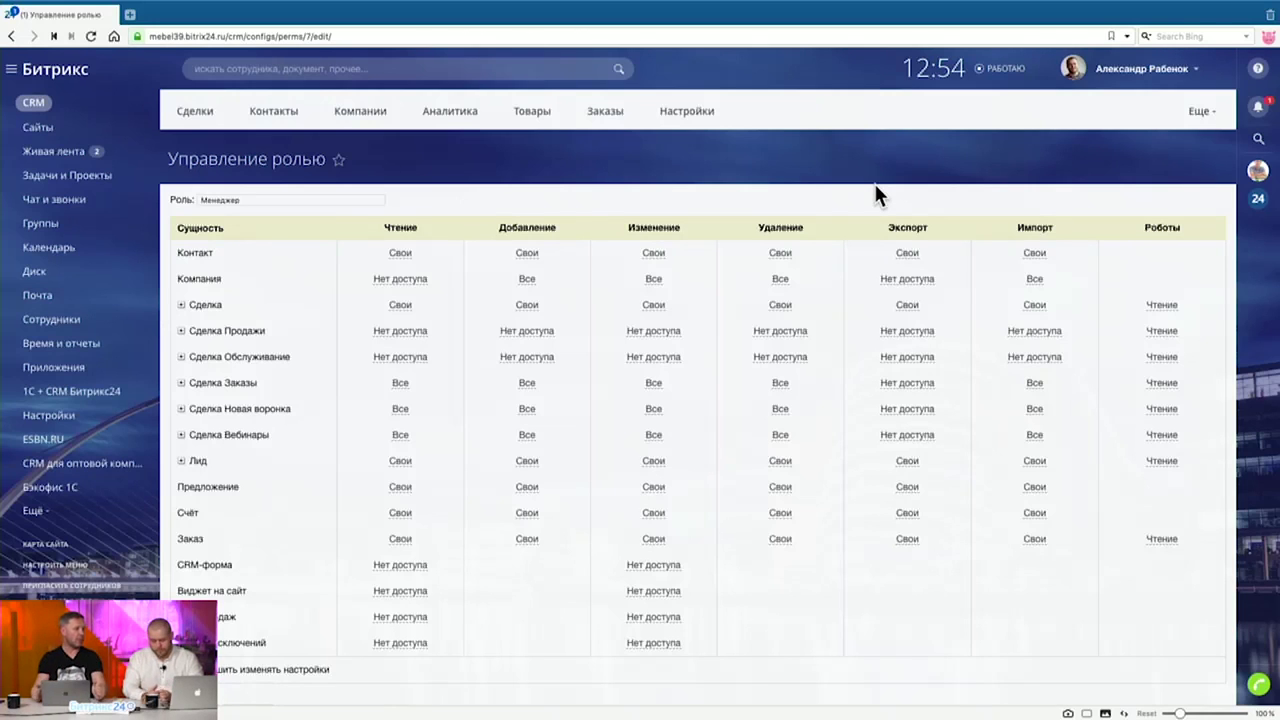
scroll(876, 190, down, 2)
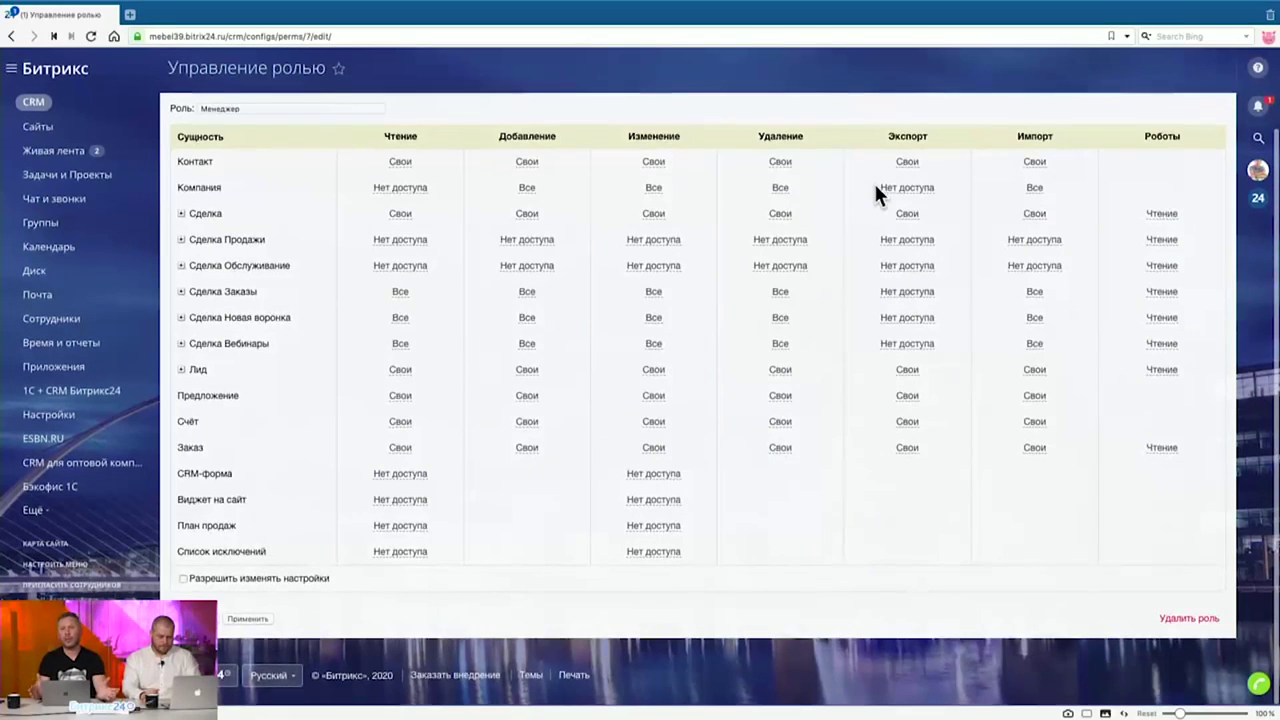
scroll(875, 188, up, 2)
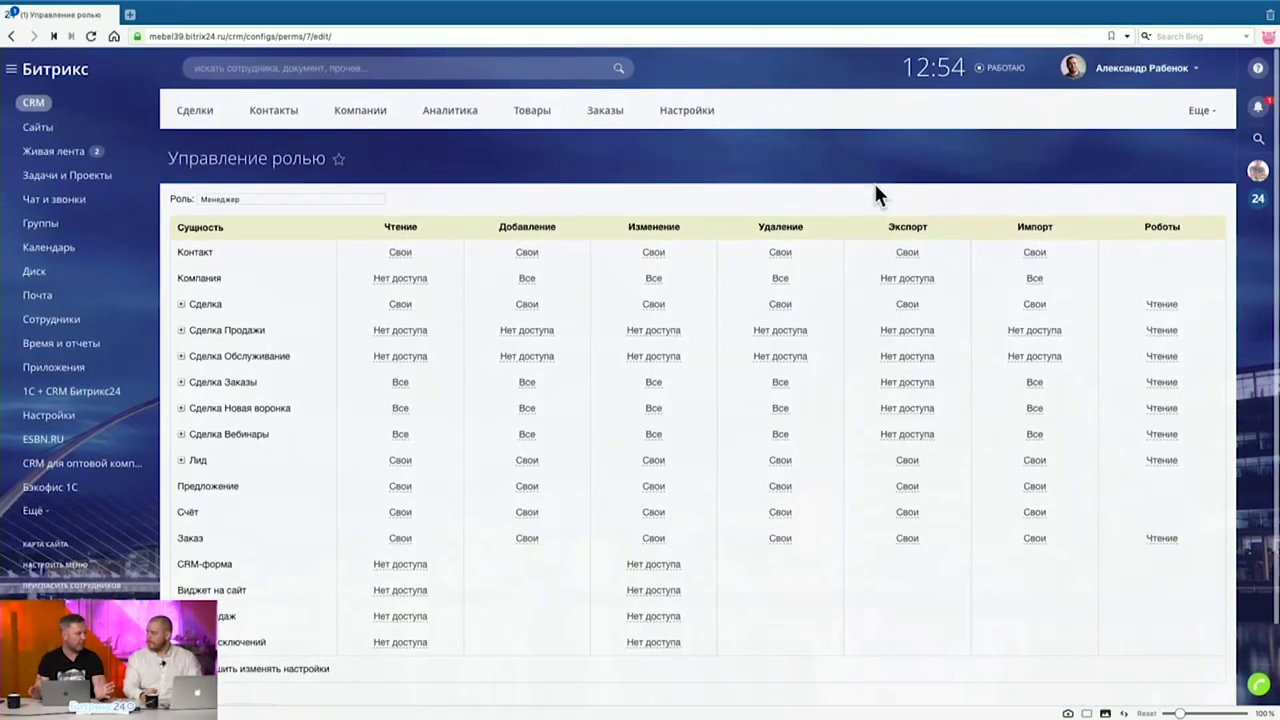
scroll(874, 183, down, 1)
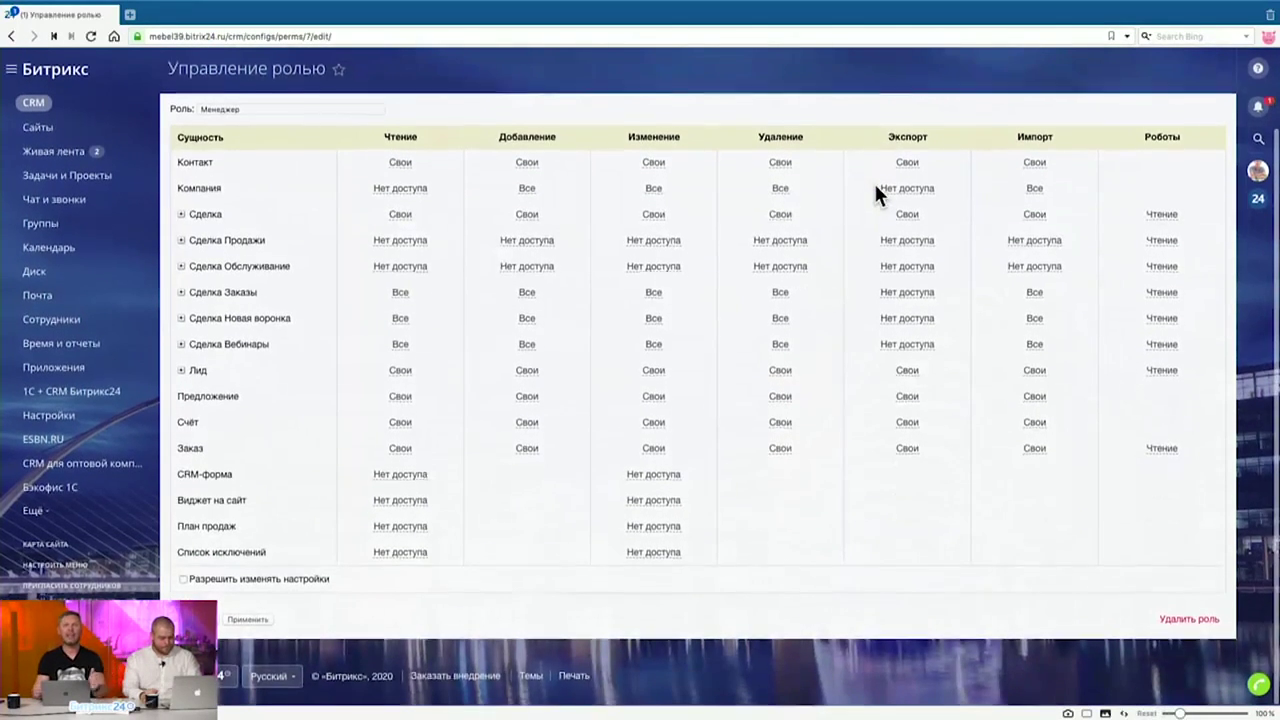
scroll(875, 186, up, 1)
scroll(874, 183, up, 1)
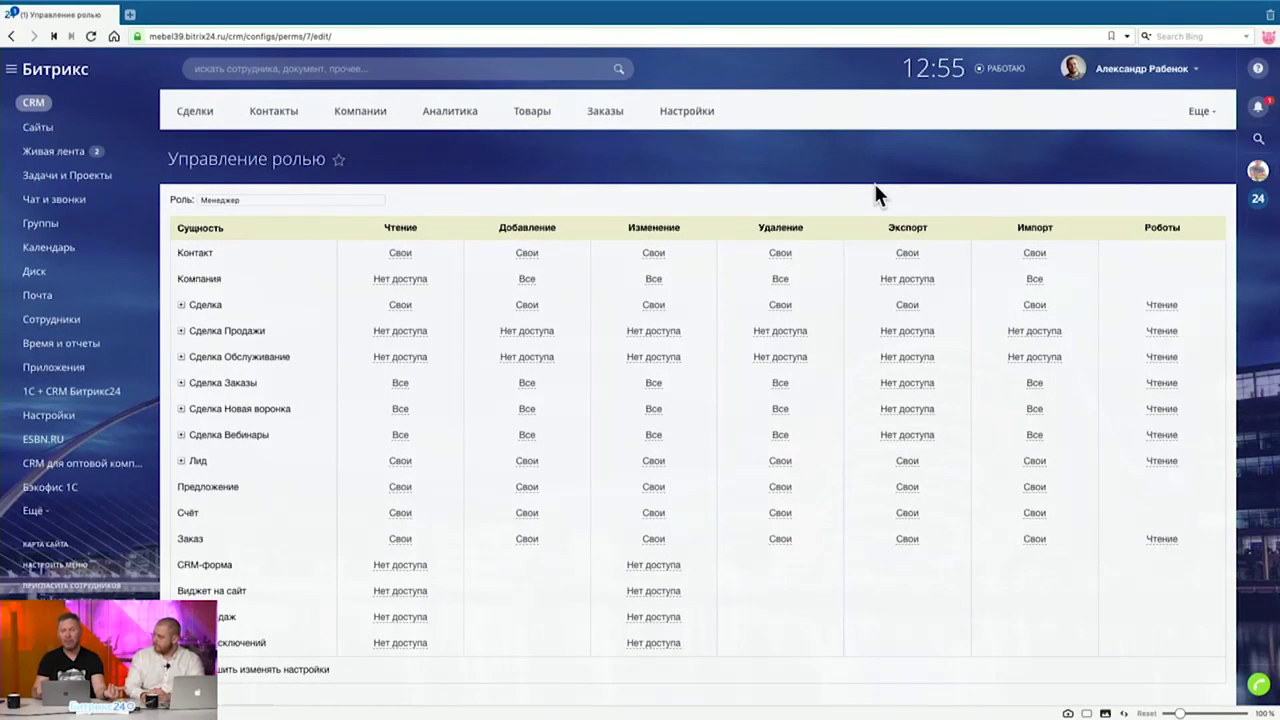
scroll(383, 391, down, 1)
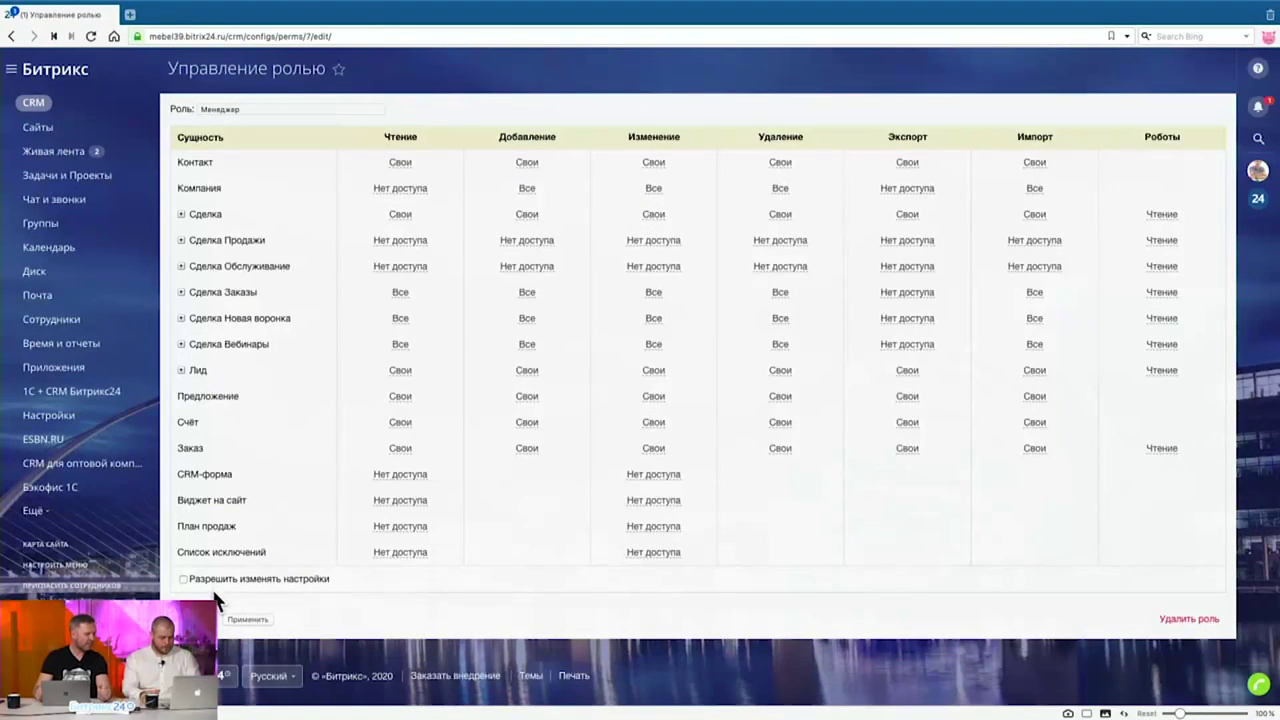
click(190, 619)
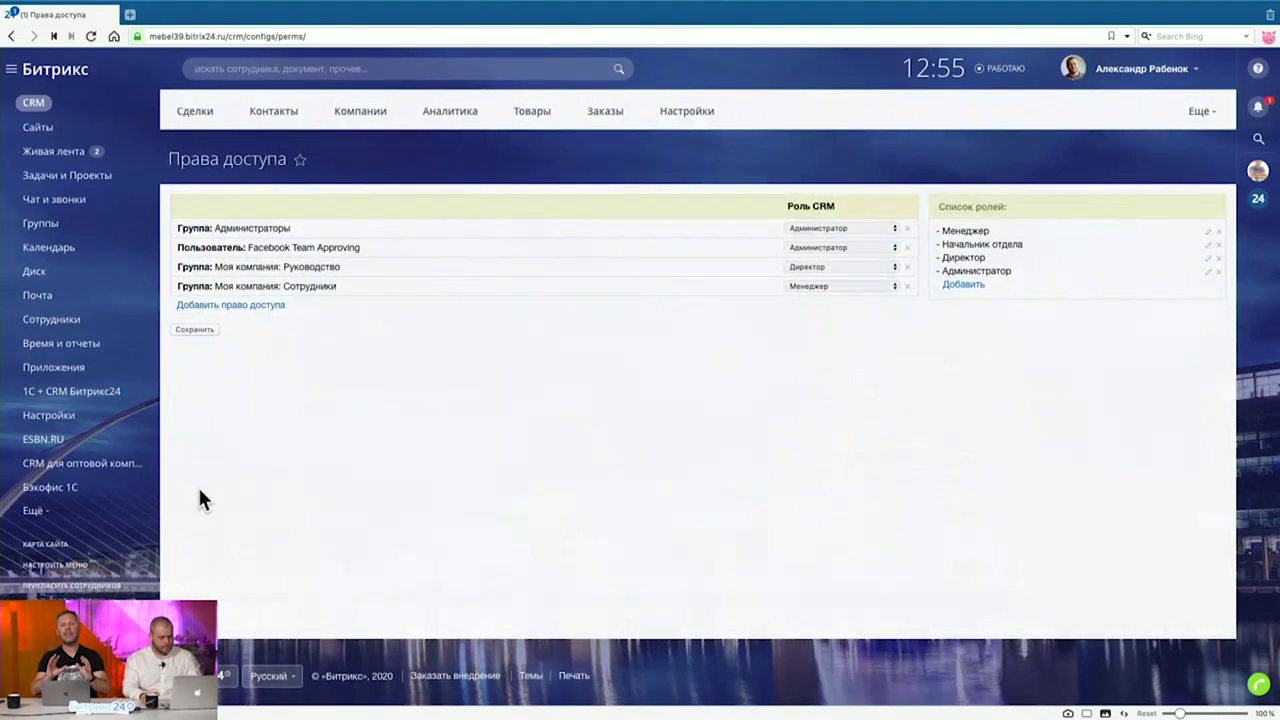
Open the deal directions in the CRM settings and go to the deal stages of the direction "Вебинары".
click(198, 114)
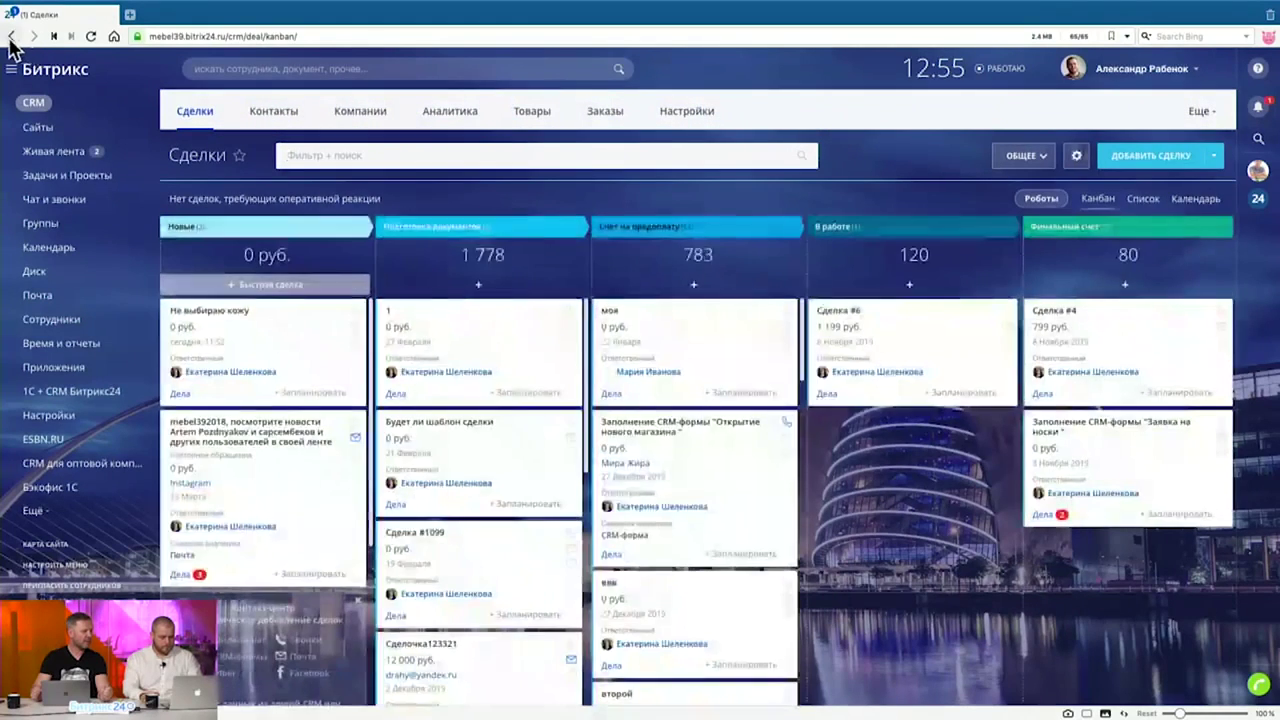
click(11, 36)
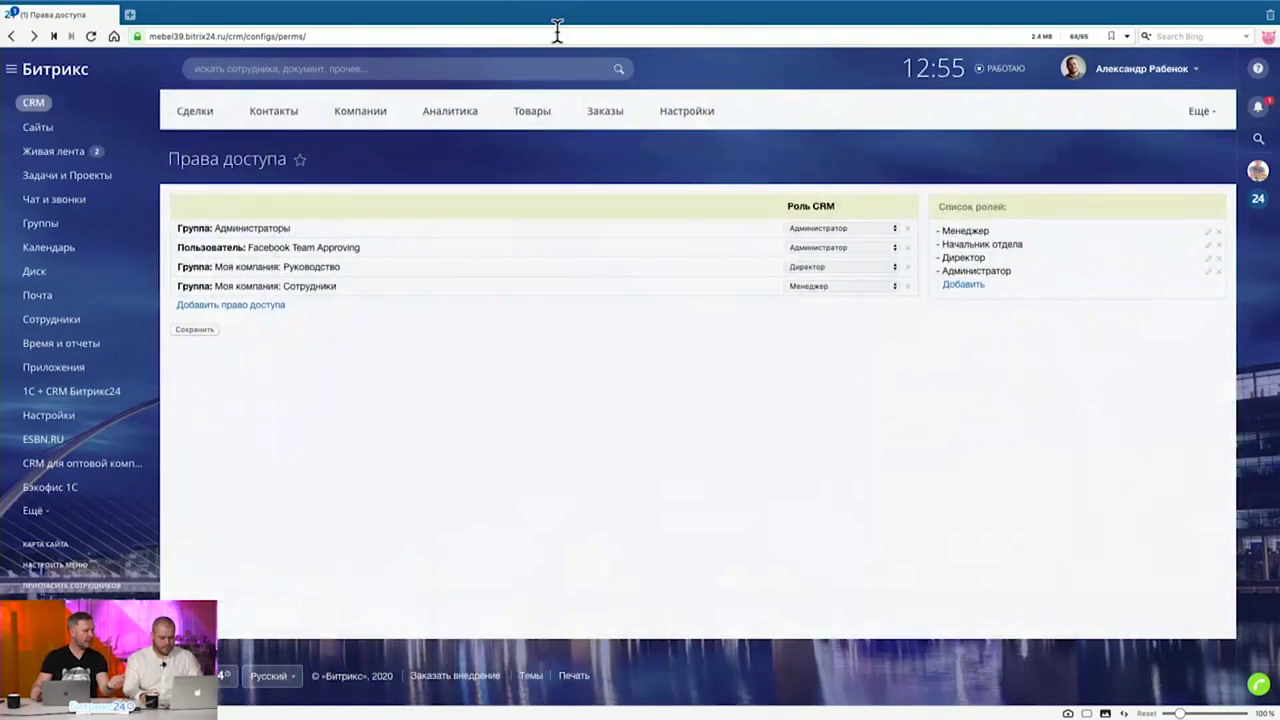
click(685, 117)
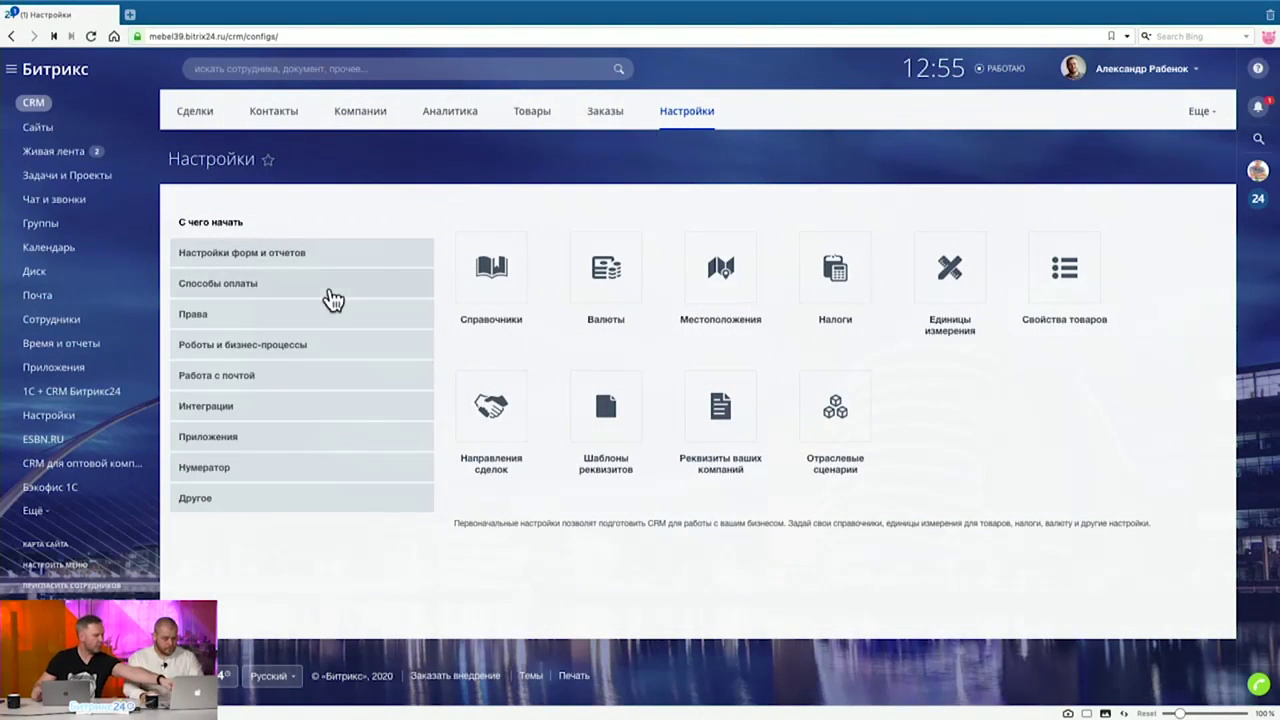
click(510, 432)
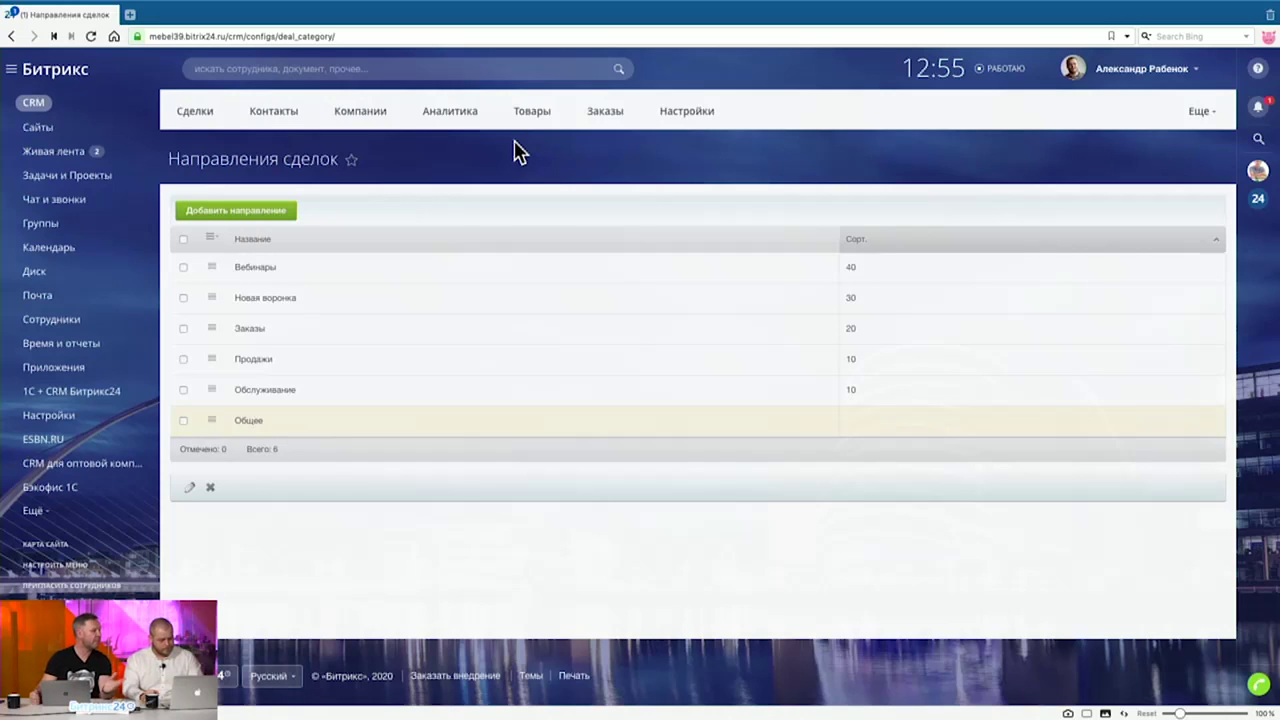
click(219, 270)
click(252, 309)
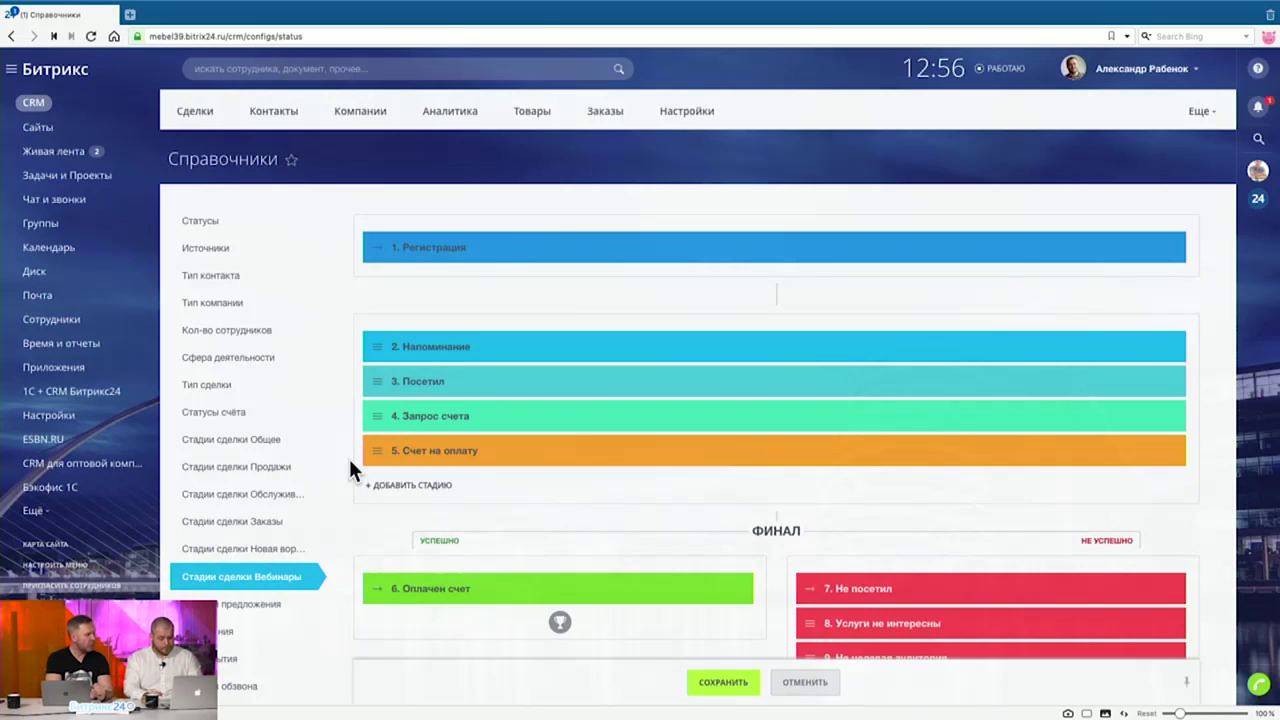
Add the stage "Отправить запись" between "Посетил" and "Запрос счета" in the "Вебинары" deal stages and save.
scroll(348, 456, down, 2)
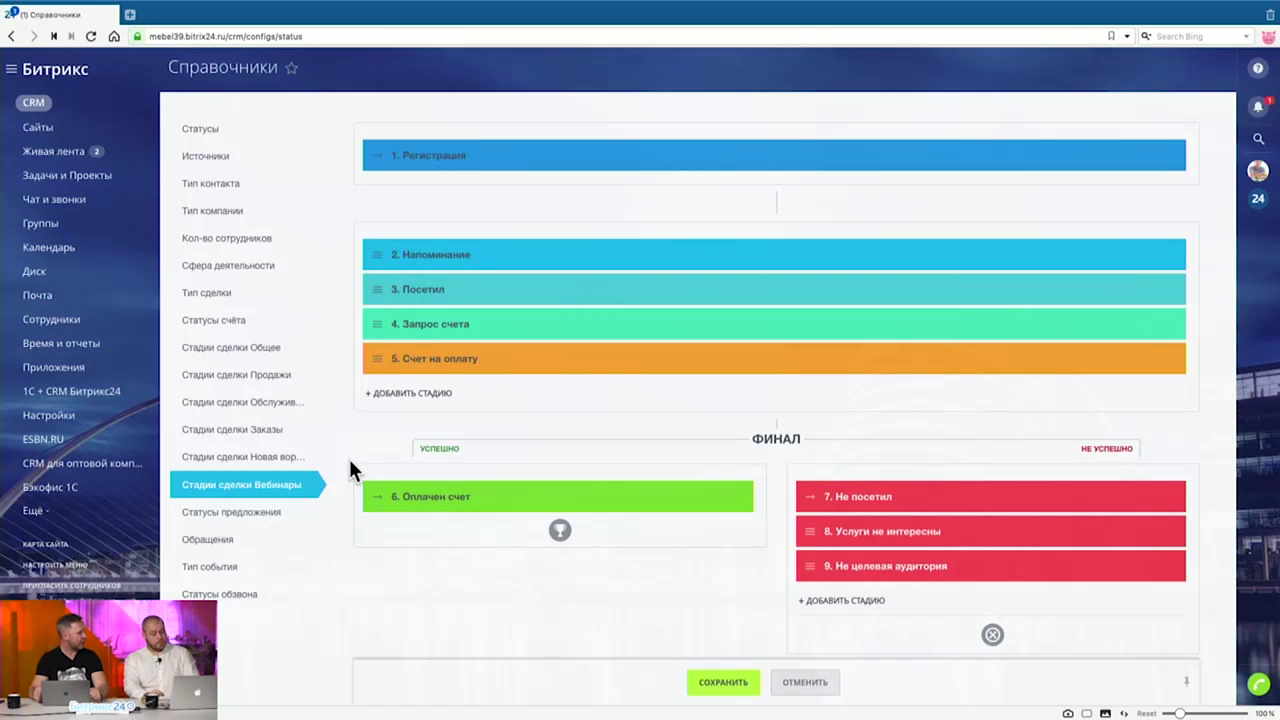
click(412, 393)
key(BackSpace)
key(BackSpace)
key(BackSpace)
key(BackSpace)
key(BackSpace)
key(BackSpace)
key(BackSpace)
key(BackSpace)
key(BackSpace)
key(BackSpace)
key(BackSpace)
key(BackSpace)
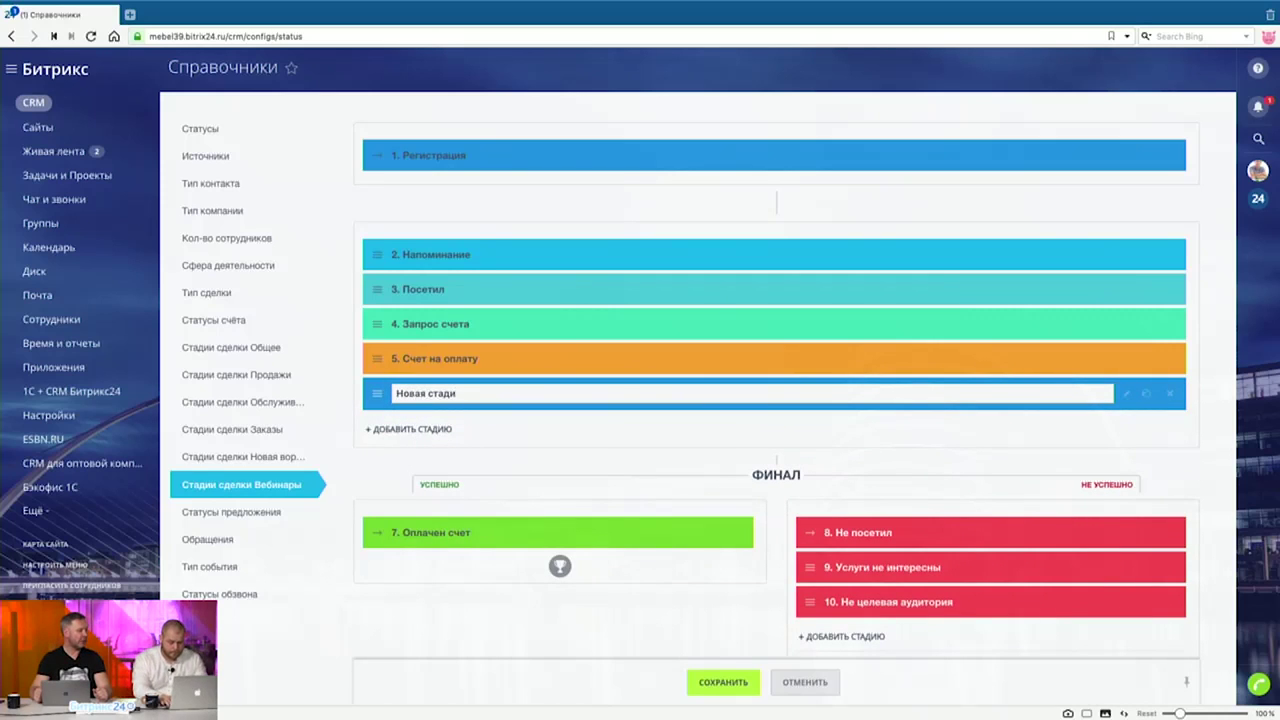
text(О)
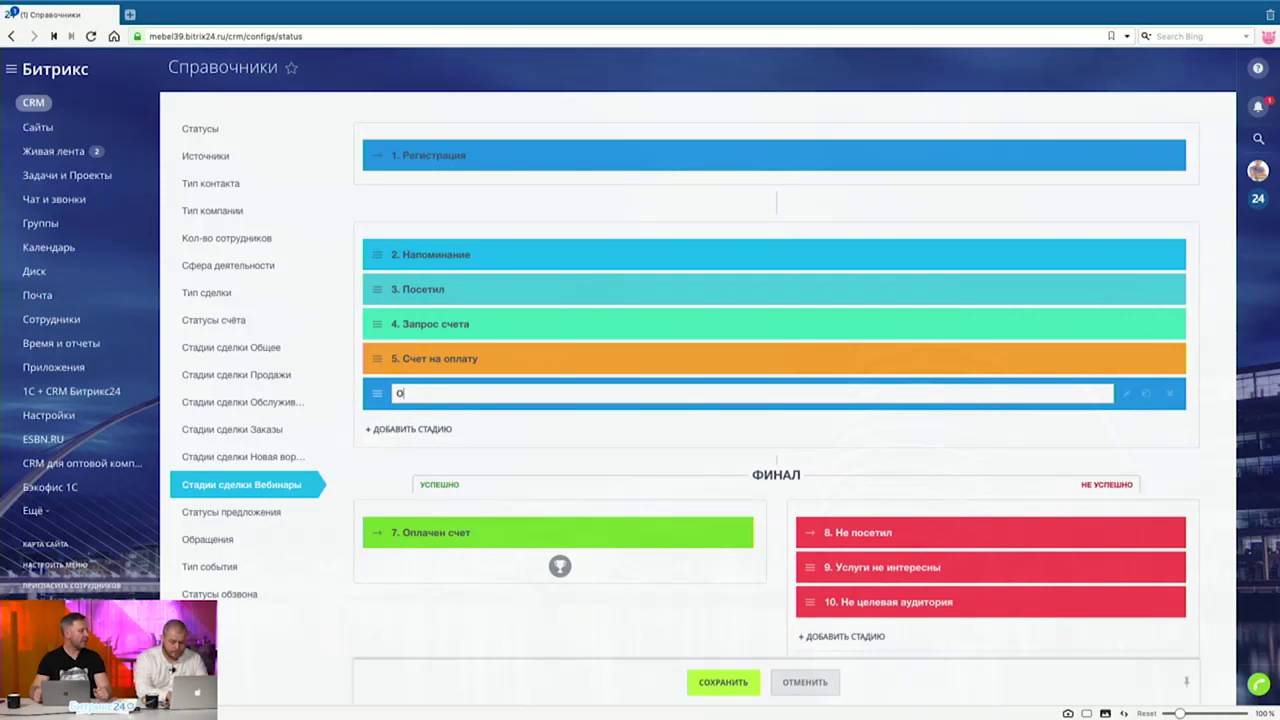
text(тправить)
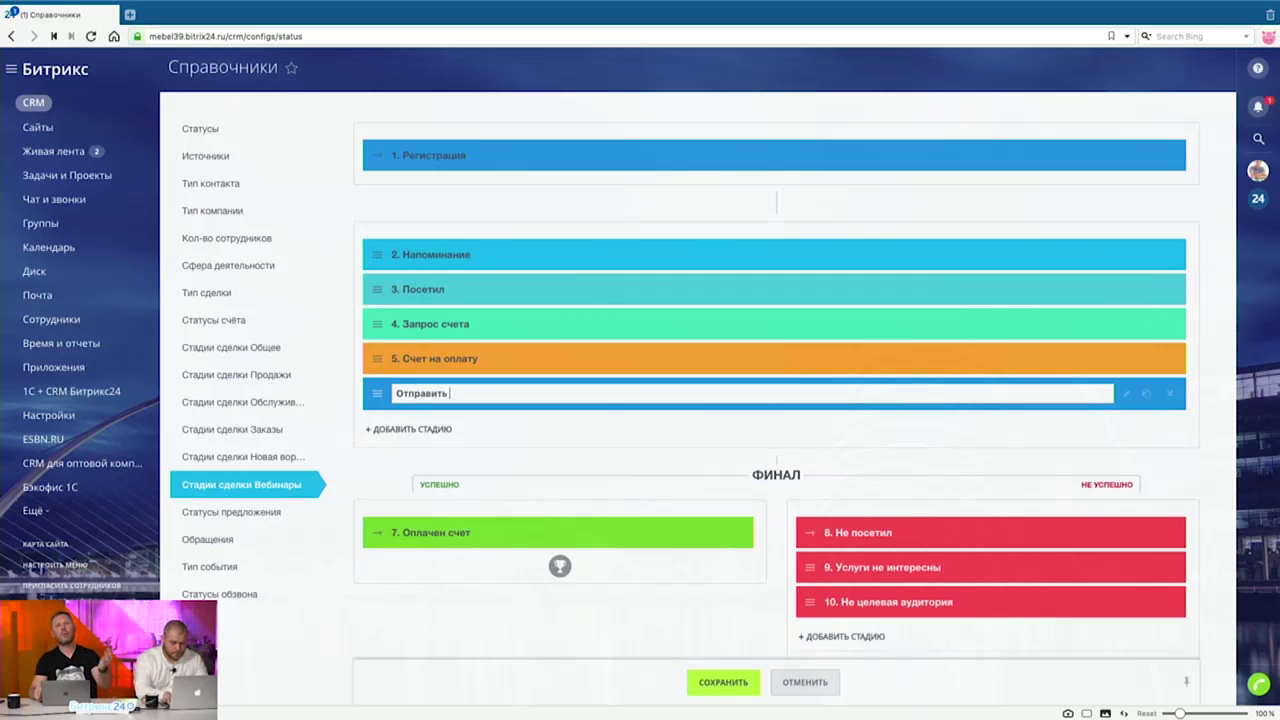
text( запись)
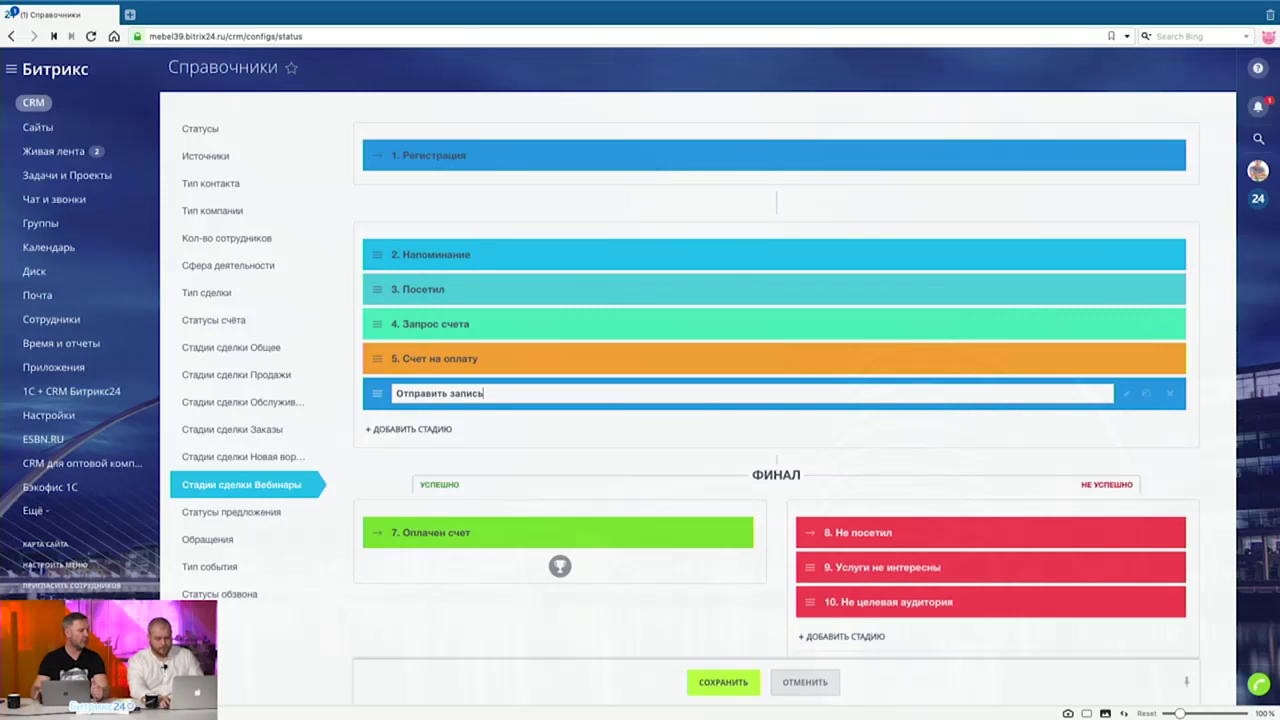
key(Return)
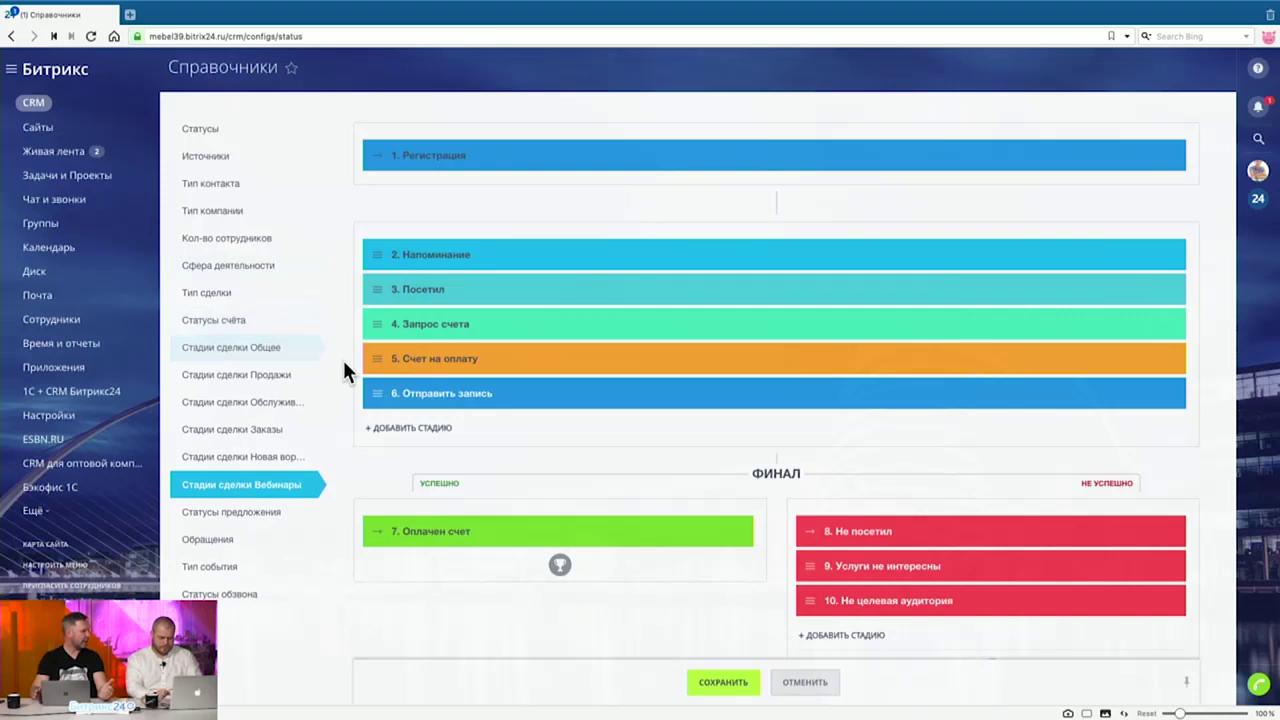
drag(377, 394, 390, 321)
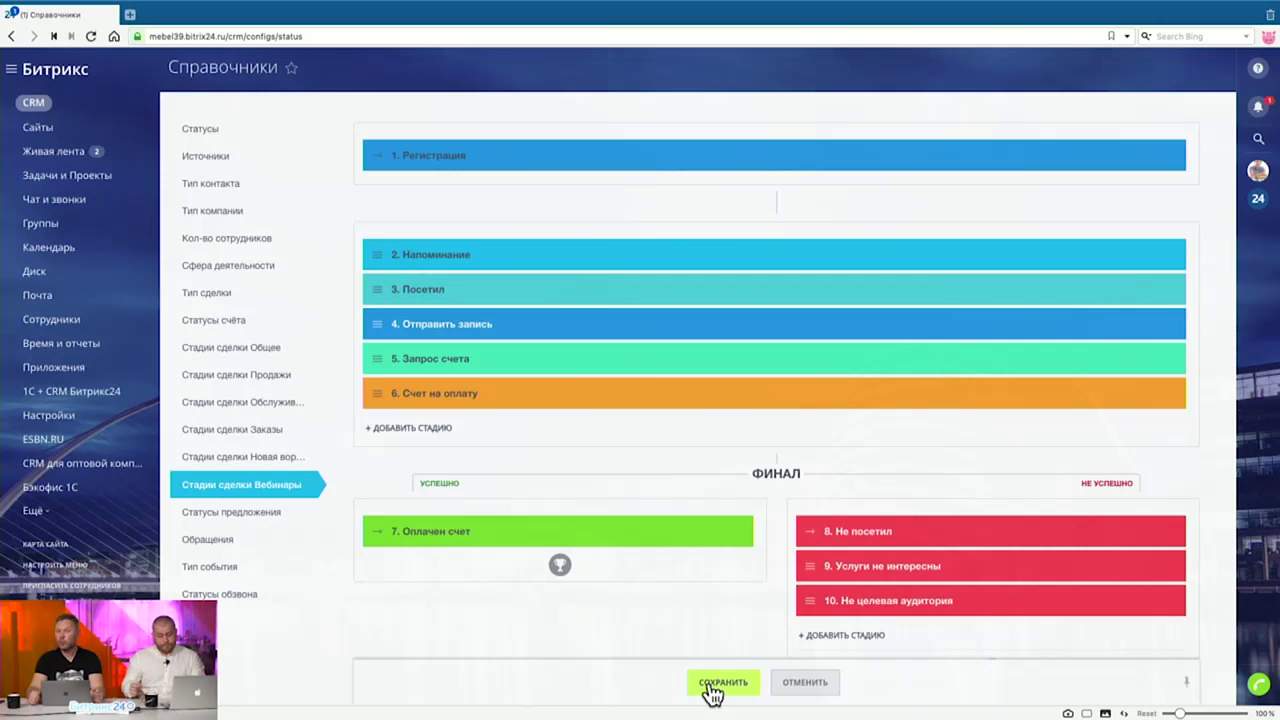
click(712, 686)
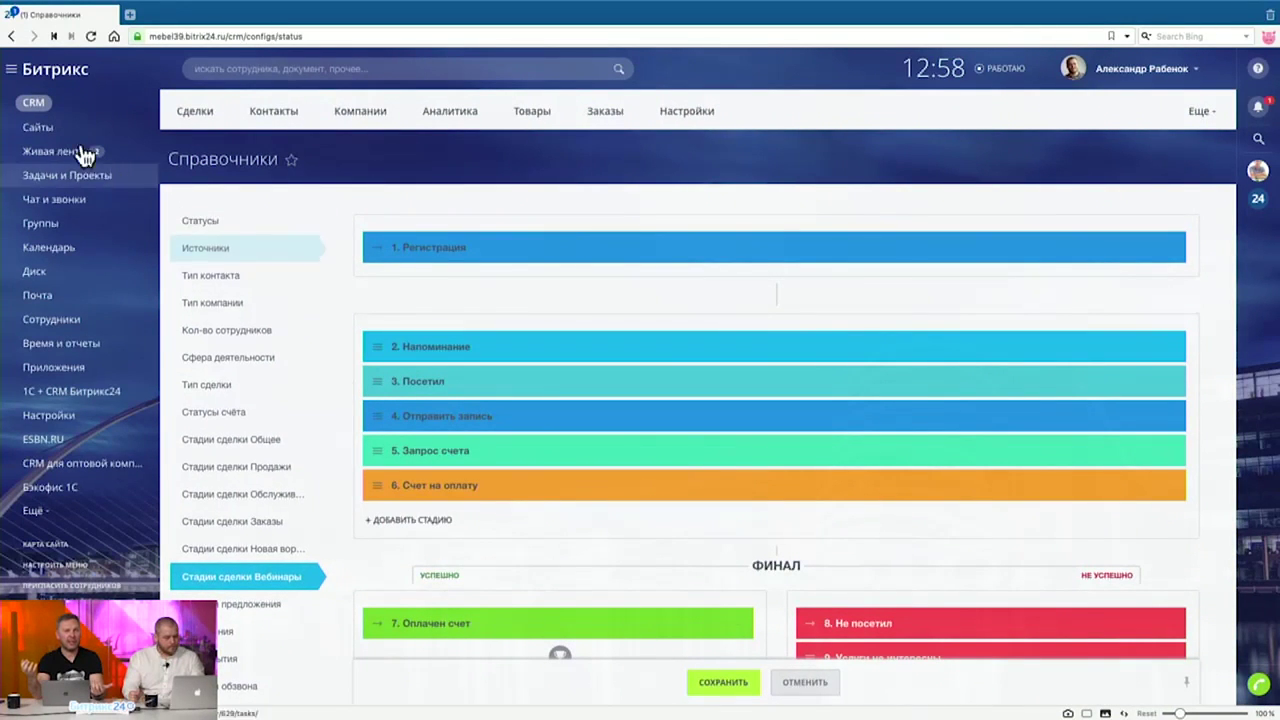
Return to the CRM deals board and open the deal import page.
click(43, 115)
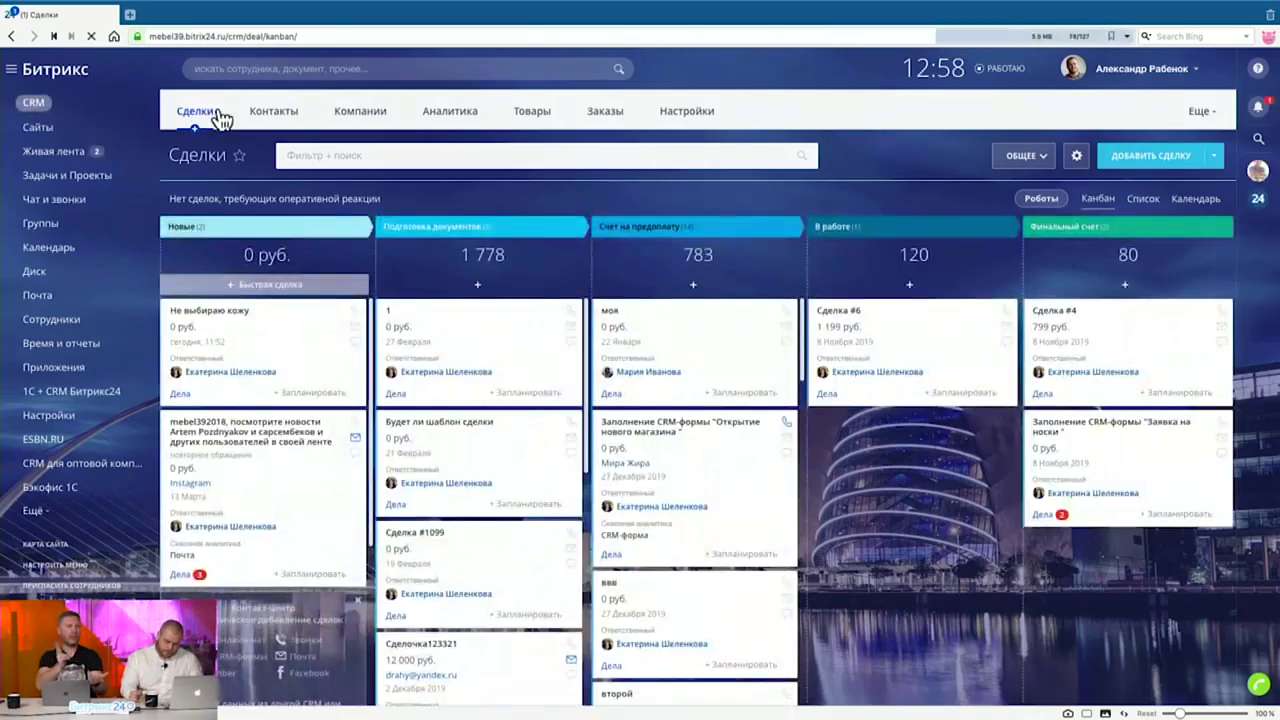
click(193, 113)
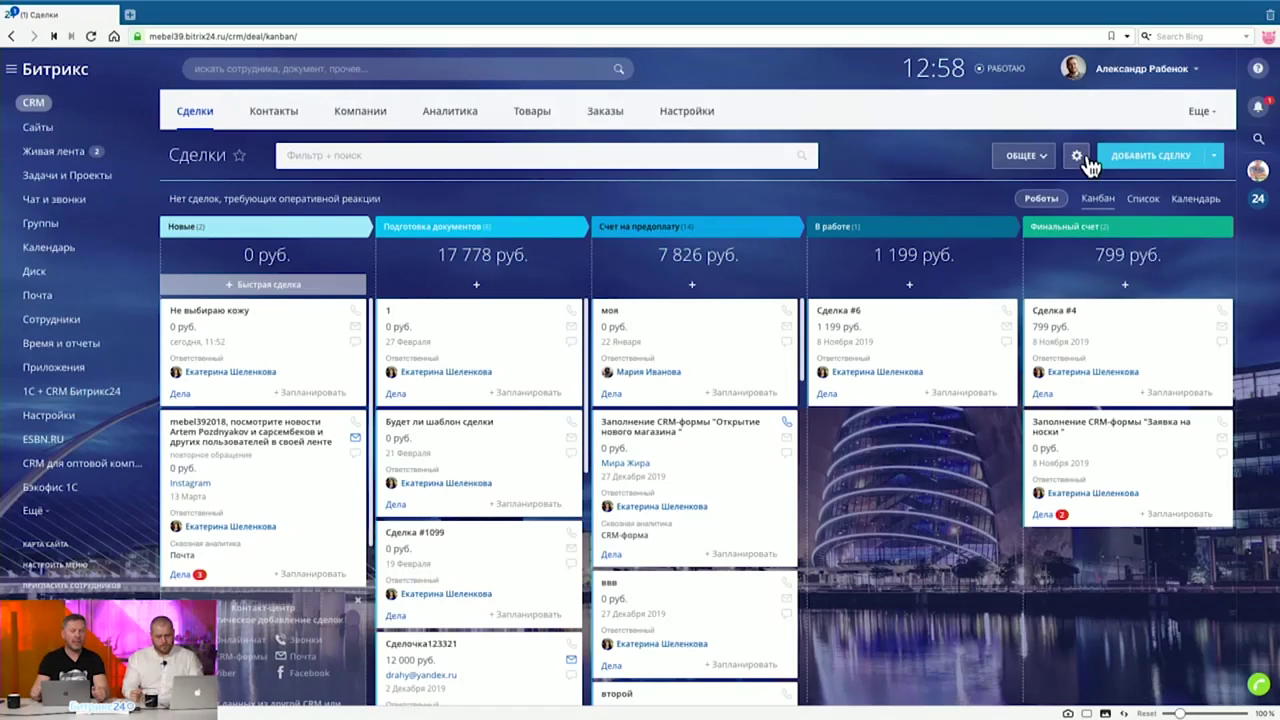
click(1077, 156)
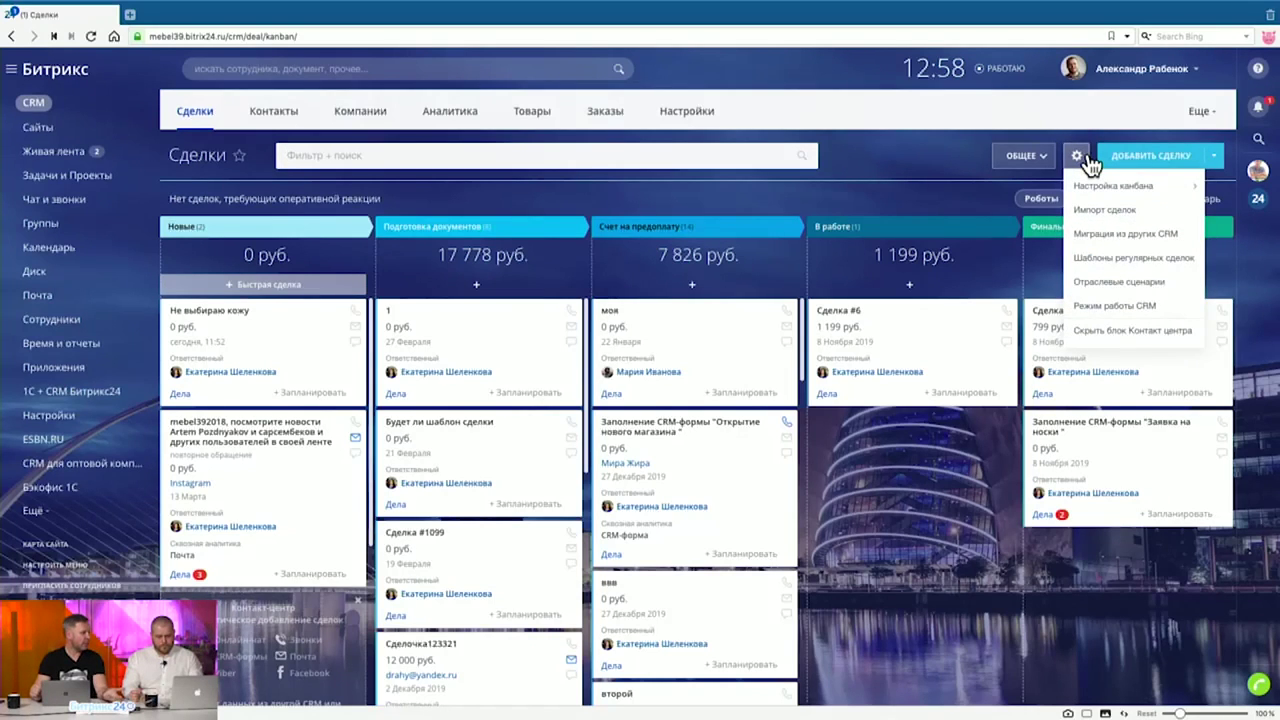
click(1157, 220)
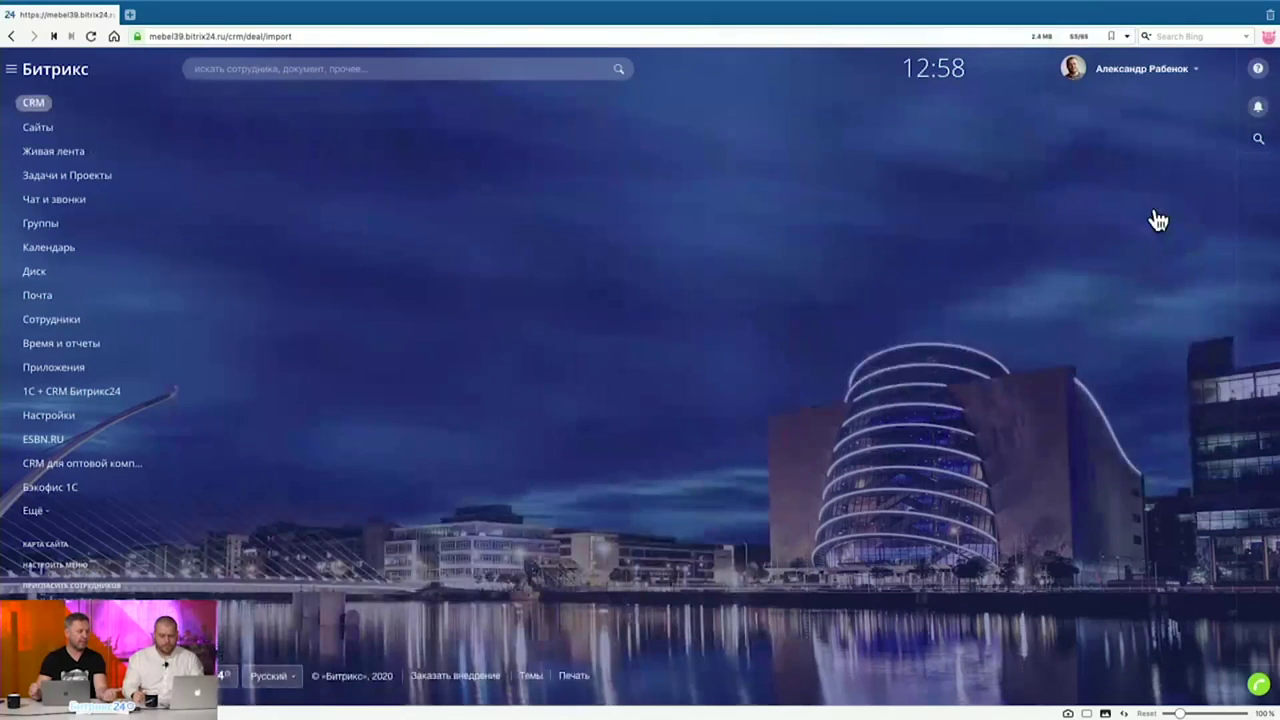